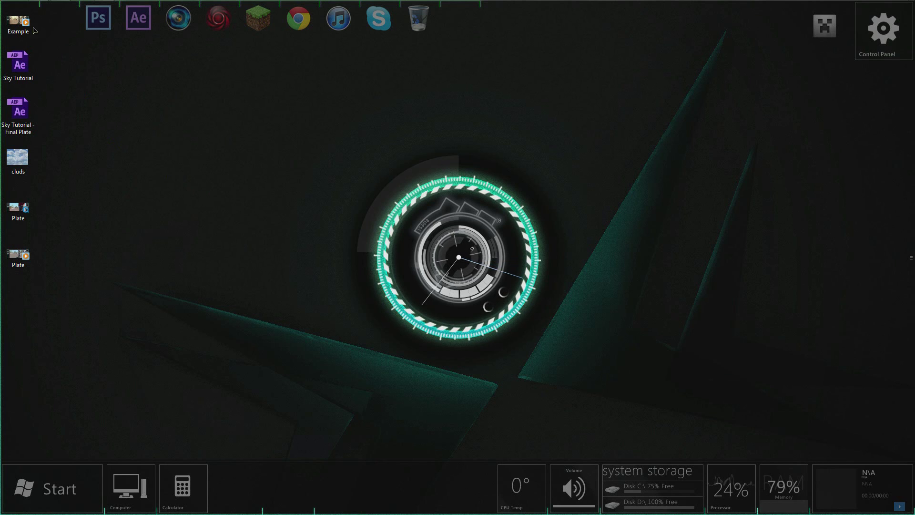
- Close the Example video and open the Plate clip for playback
{"action": "left_click", "coordinate": [21, 27]}
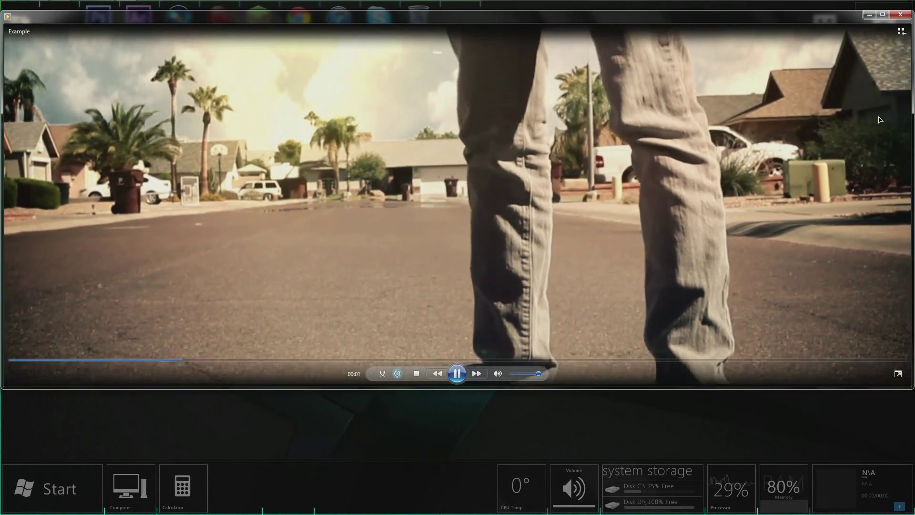
{"action": "left_click", "coordinate": [900, 14]}
{"action": "double_click", "coordinate": [18, 257]}
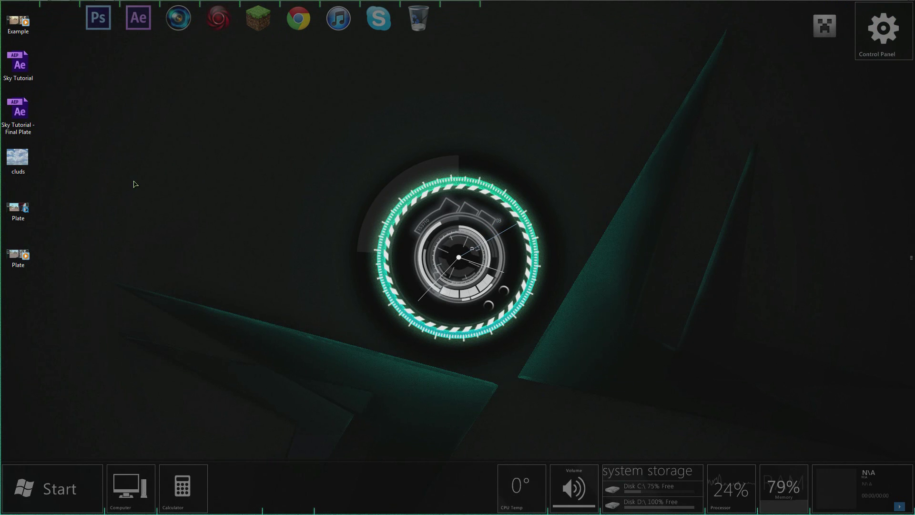
- View the cluds cloud photo in Windows Photo Viewer, close it, and bring the YouTube page forward
{"action": "left_click", "coordinate": [19, 255]}
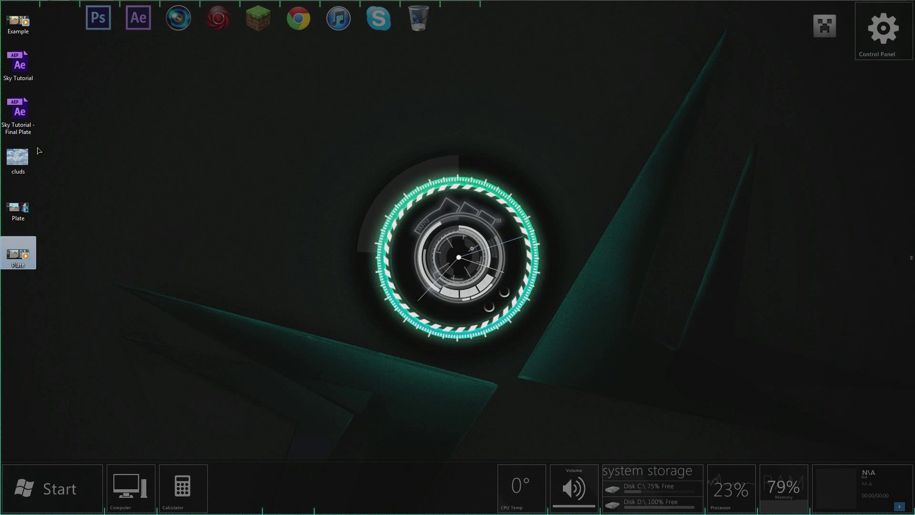
{"action": "left_click", "coordinate": [20, 72]}
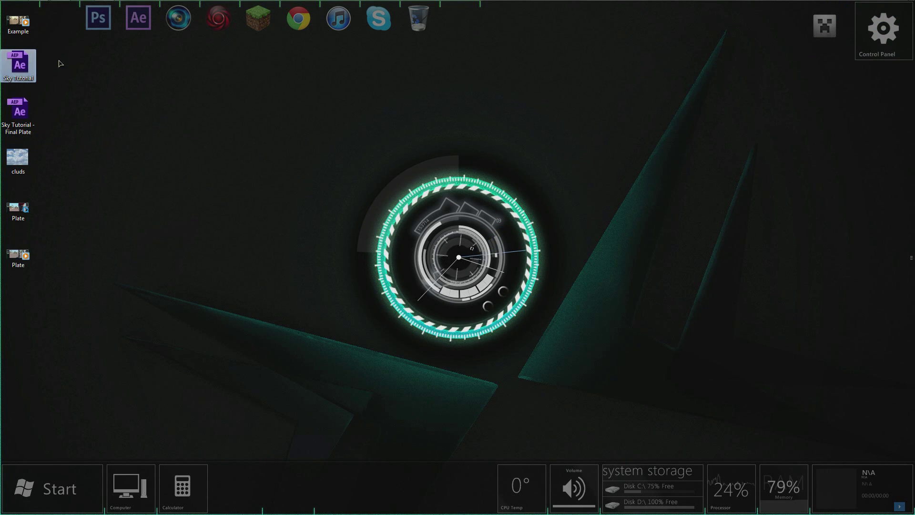
{"action": "left_click", "coordinate": [18, 21]}
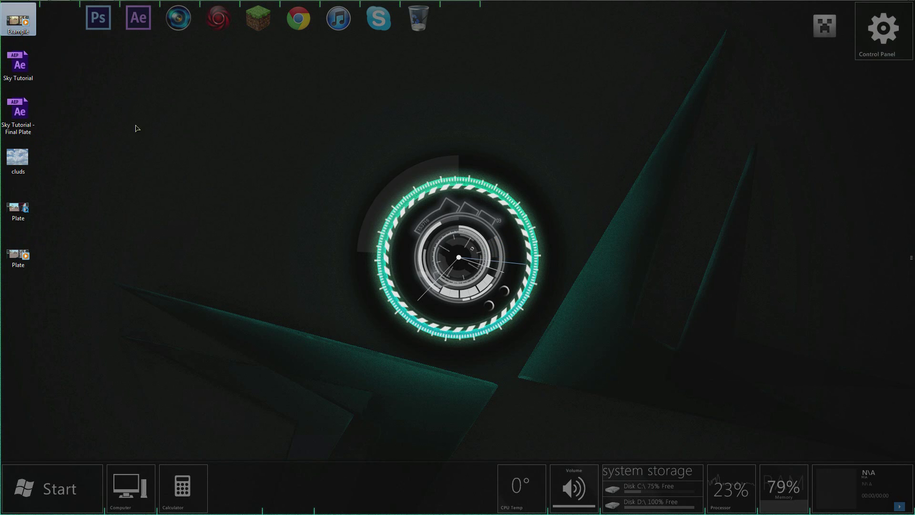
{"action": "left_click", "coordinate": [20, 163]}
{"action": "double_click", "coordinate": [20, 161]}
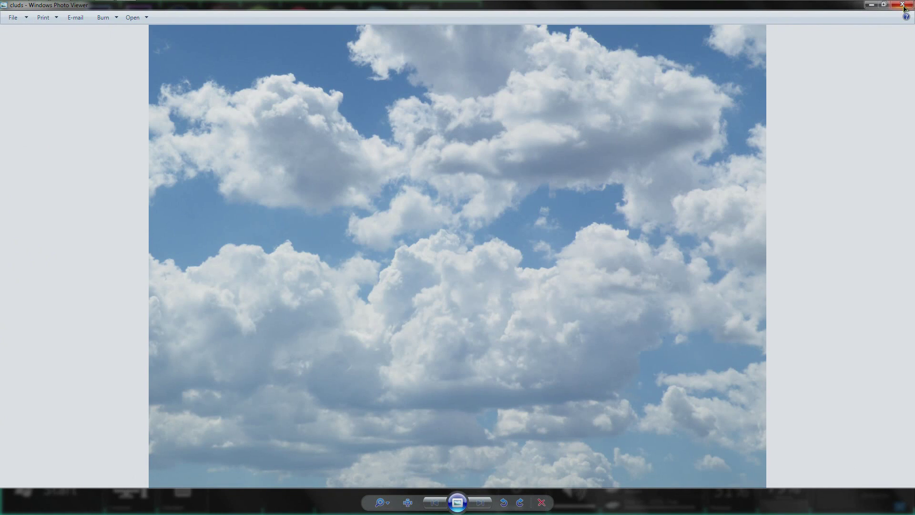
{"action": "left_click", "coordinate": [902, 5]}
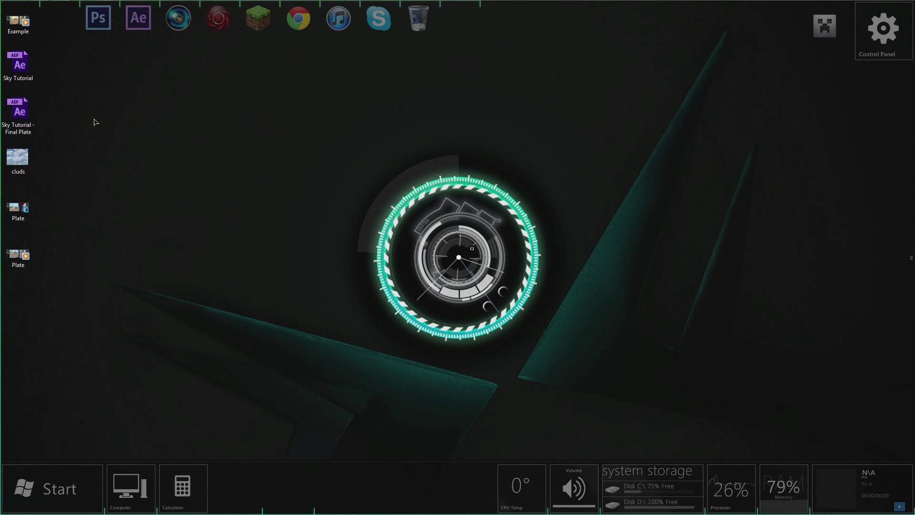
{"action": "mouse_move", "coordinate": [74, 1]}
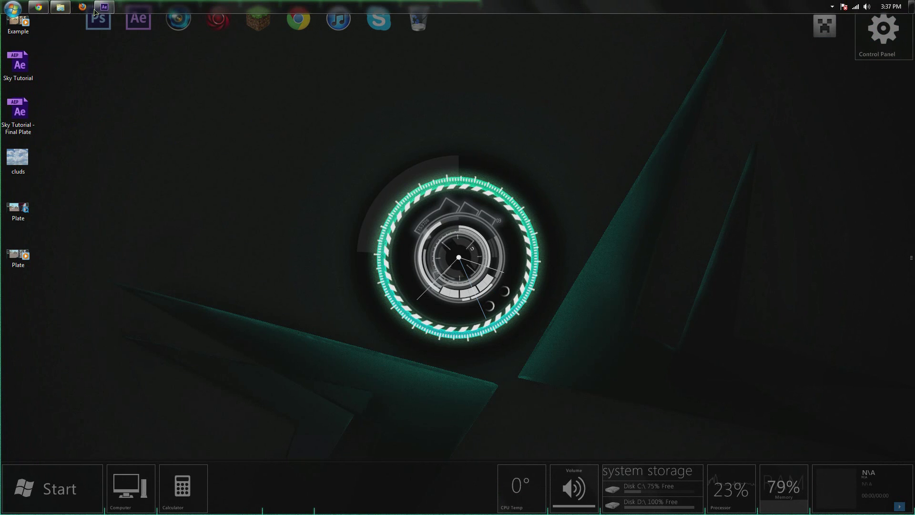
{"action": "left_click", "coordinate": [39, 8]}
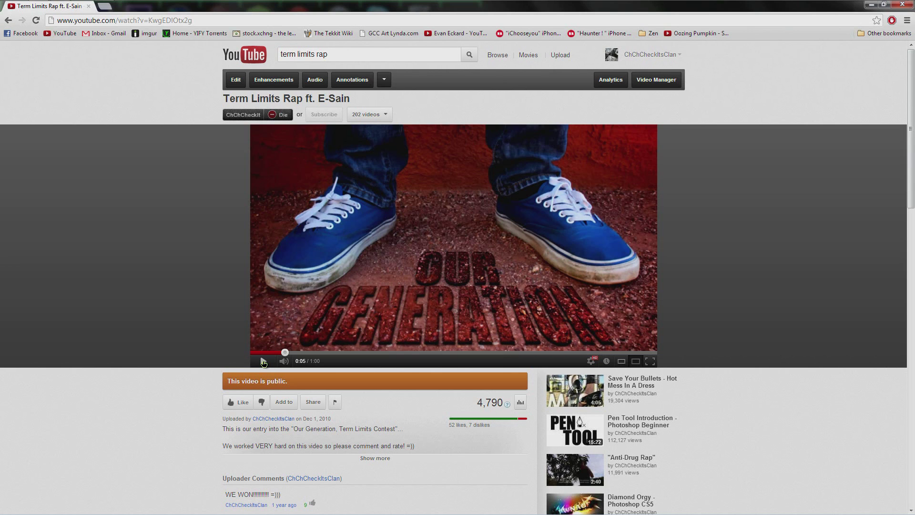
- Play the Term Limits Rap video briefly, pause it at 0:08, and minimize Chrome
{"action": "left_click", "coordinate": [263, 362]}
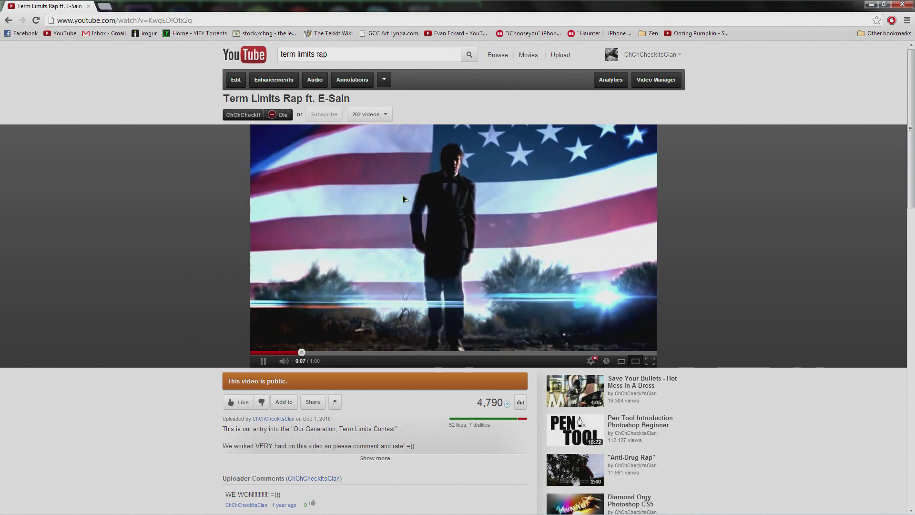
{"action": "left_click", "coordinate": [507, 213]}
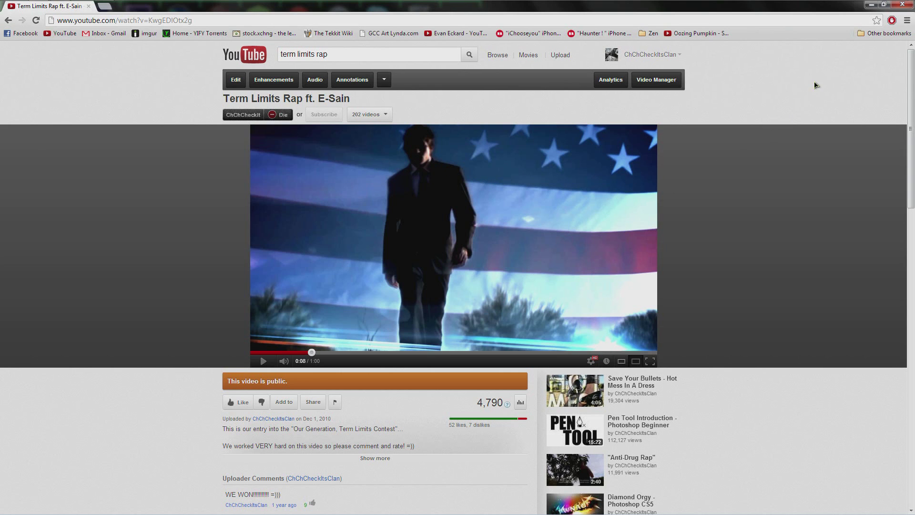
{"action": "left_click", "coordinate": [870, 8]}
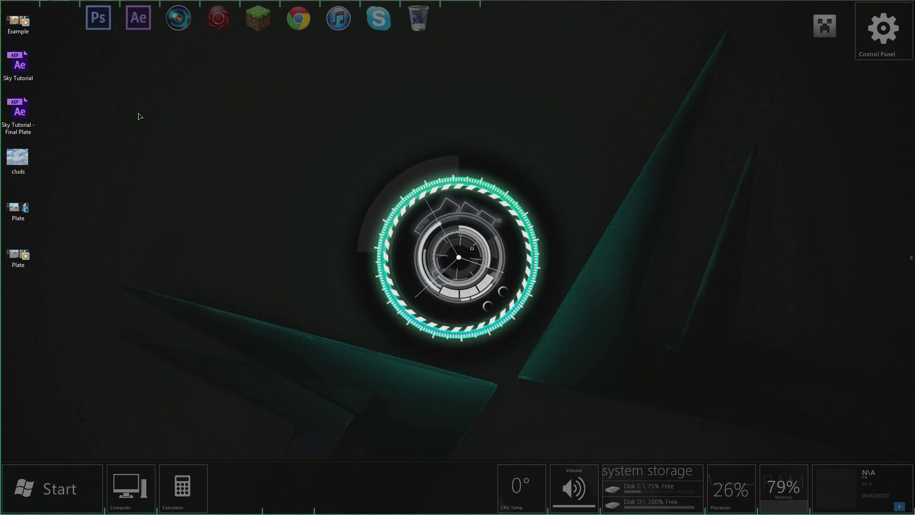
- Restore After Effects, minimize it, then bring the Sky Tutorial project with the Plate composition back
{"action": "mouse_move", "coordinate": [110, 2]}
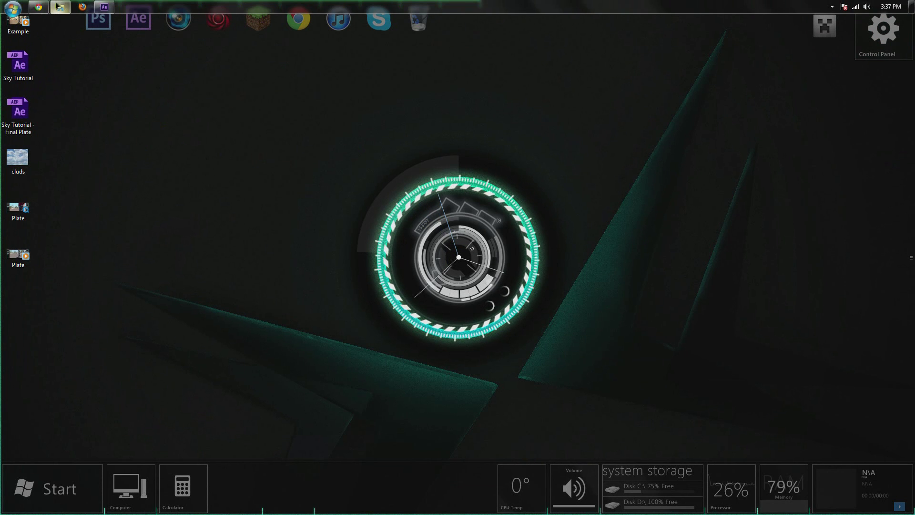
{"action": "left_click", "coordinate": [106, 7]}
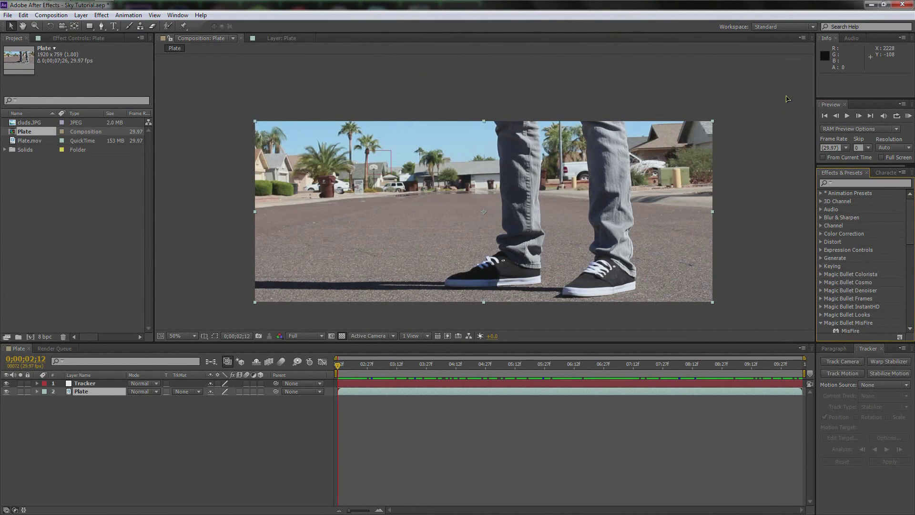
{"action": "left_click", "coordinate": [870, 5]}
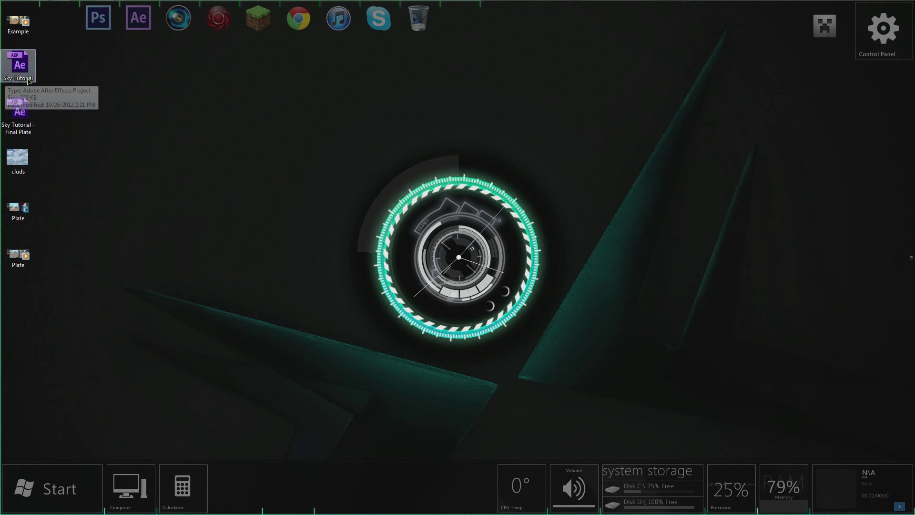
{"action": "mouse_move", "coordinate": [64, 2]}
{"action": "left_click", "coordinate": [104, 1]}
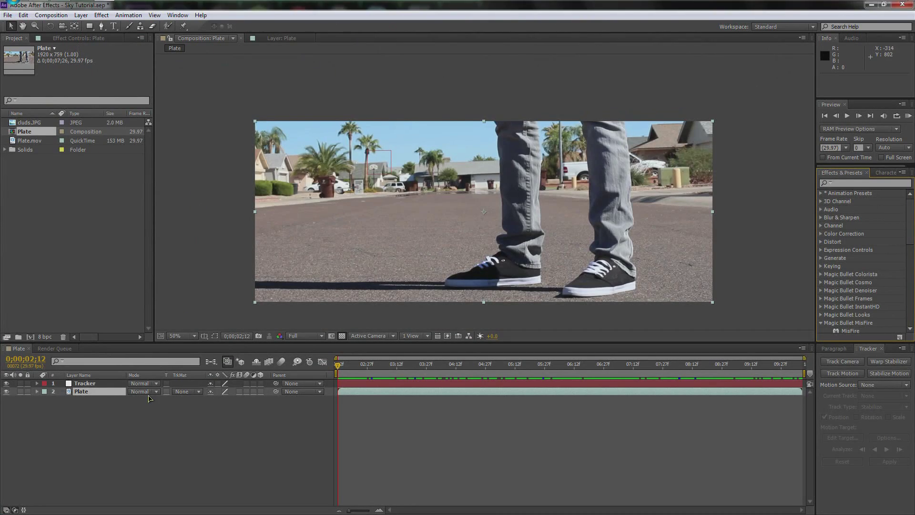
{"action": "left_click", "coordinate": [81, 384]}
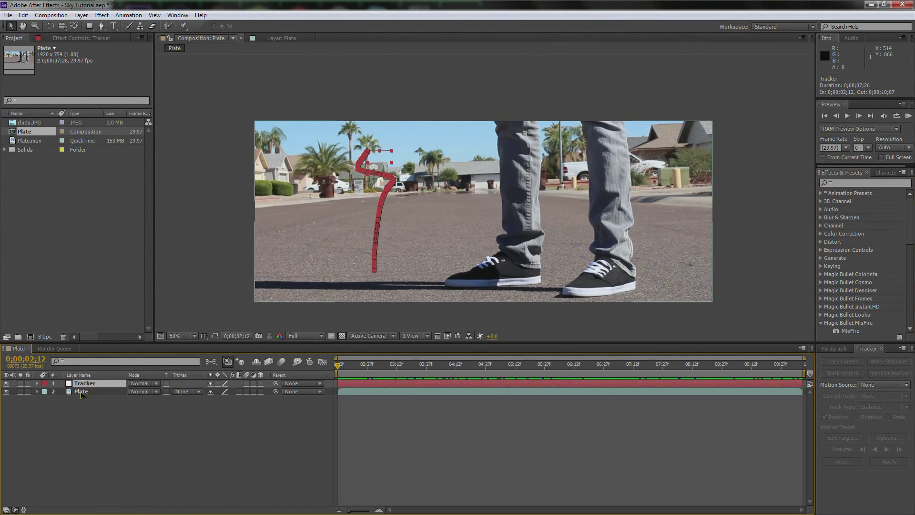
{"action": "left_click", "coordinate": [81, 391]}
{"action": "key", "text": "h"}
{"action": "key", "text": "/"}
{"action": "left_click_drag", "start_coordinate": [294, 178], "coordinate": [332, 203]}
{"action": "left_click_drag", "start_coordinate": [333, 170], "coordinate": [381, 150]}
{"action": "key", "text": "v"}
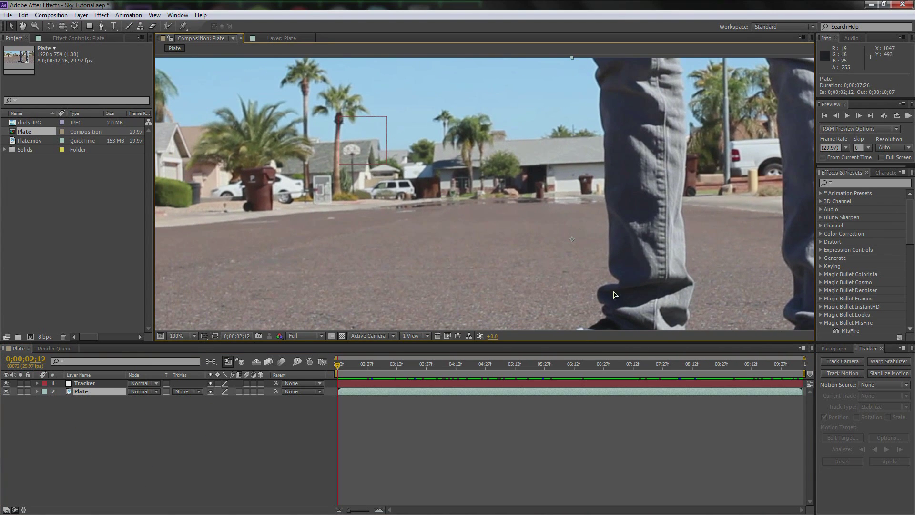
{"action": "key", "text": "period"}
{"action": "left_click_drag", "start_coordinate": [339, 120], "coordinate": [503, 211]}
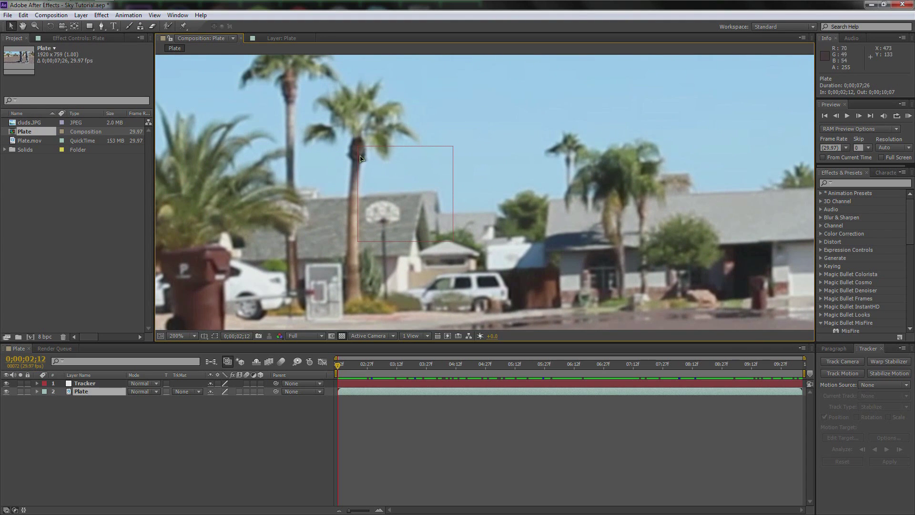
{"action": "scroll", "coordinate": [360, 156], "scroll_direction": "down", "scroll_amount": 3}
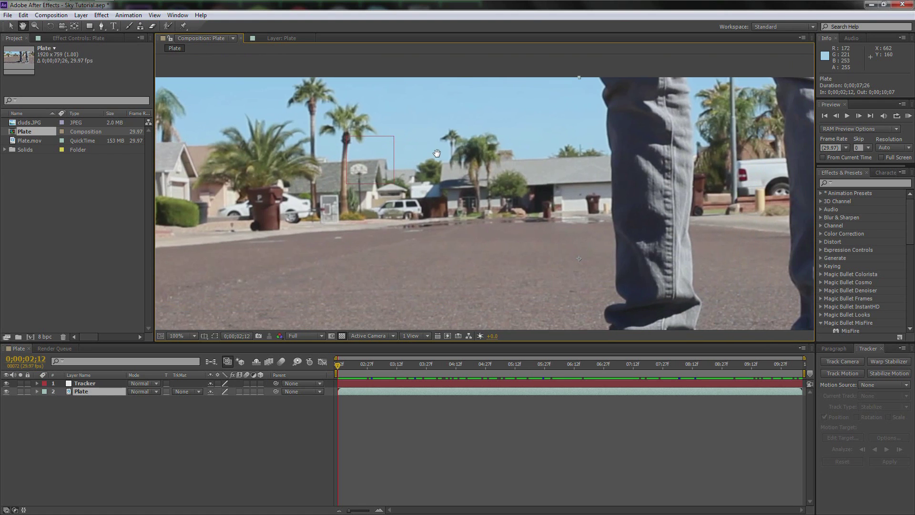
{"action": "left_click_drag", "start_coordinate": [537, 196], "coordinate": [484, 173]}
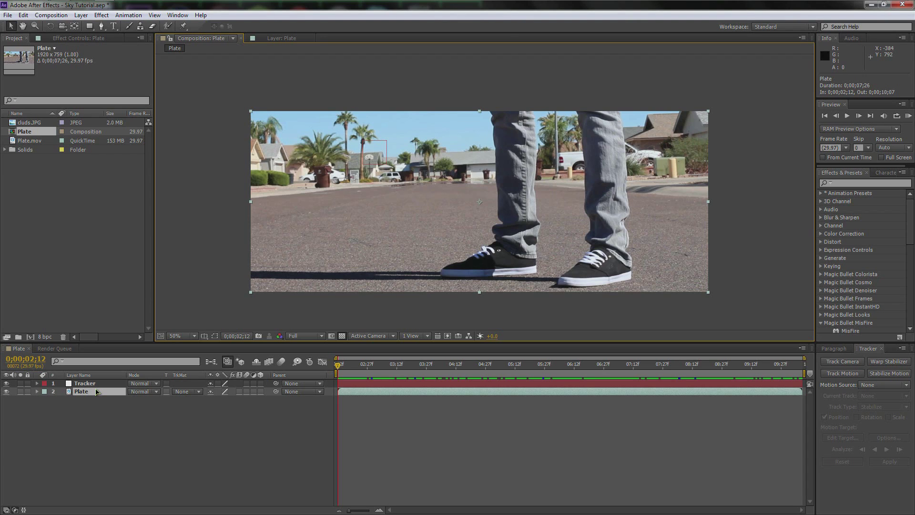
- Duplicate the Plate layer and rename the copy GS Plate
{"action": "key", "text": "ctrl+d"}
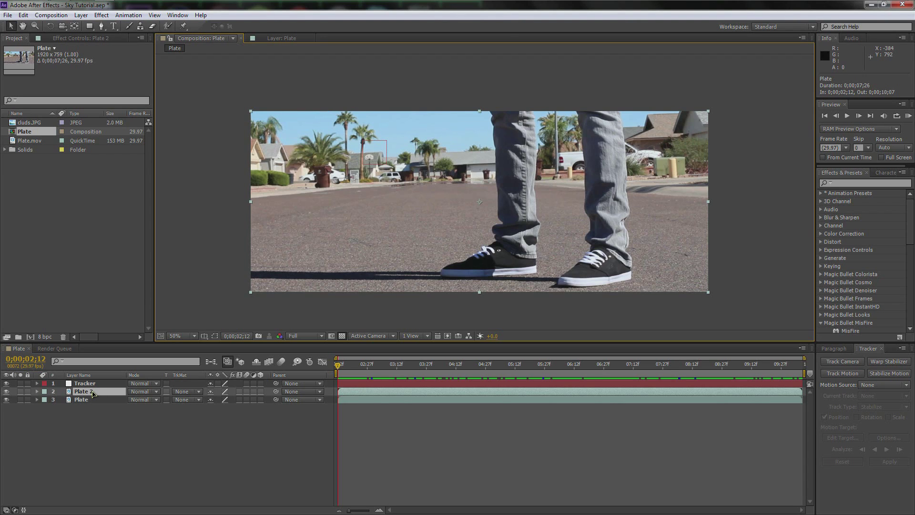
{"action": "double_click", "coordinate": [93, 392]}
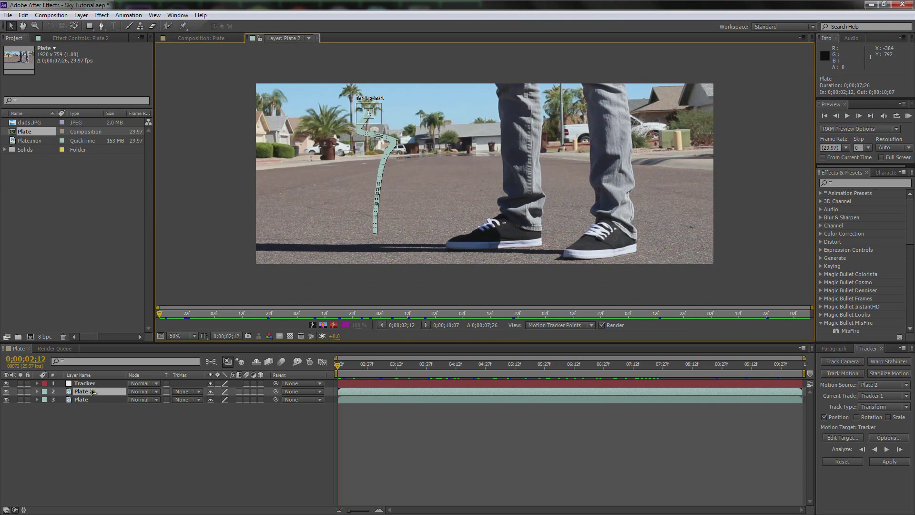
{"action": "key", "text": "shift+comma"}
{"action": "left_click", "coordinate": [91, 392]}
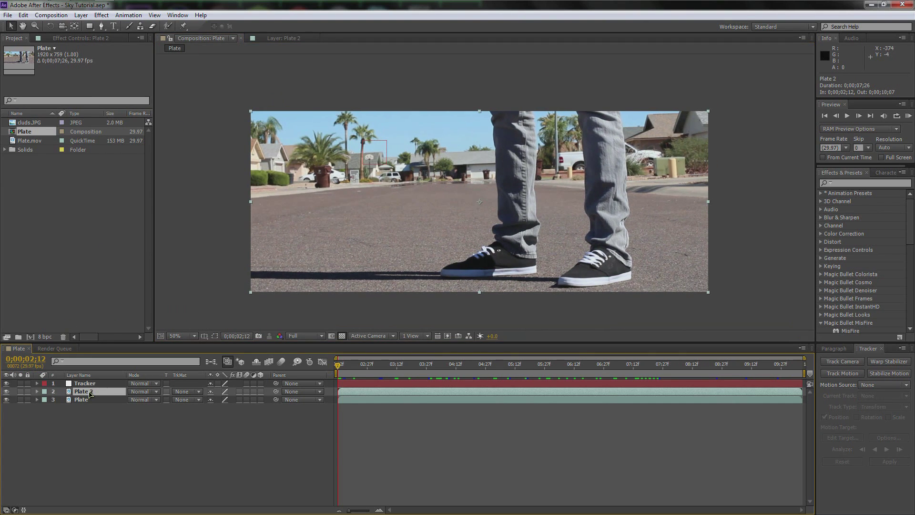
{"action": "key", "text": "Return"}
{"action": "type", "text": "GS"}
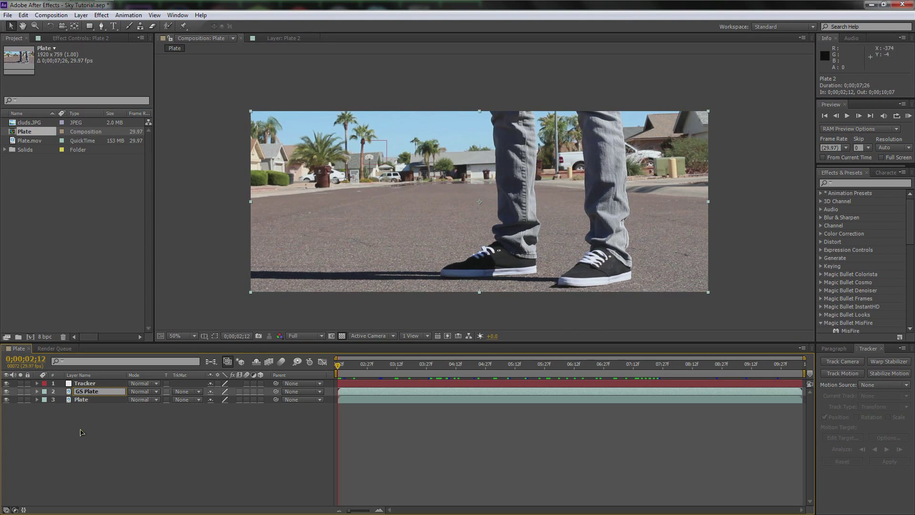
{"action": "key", "text": "Return"}
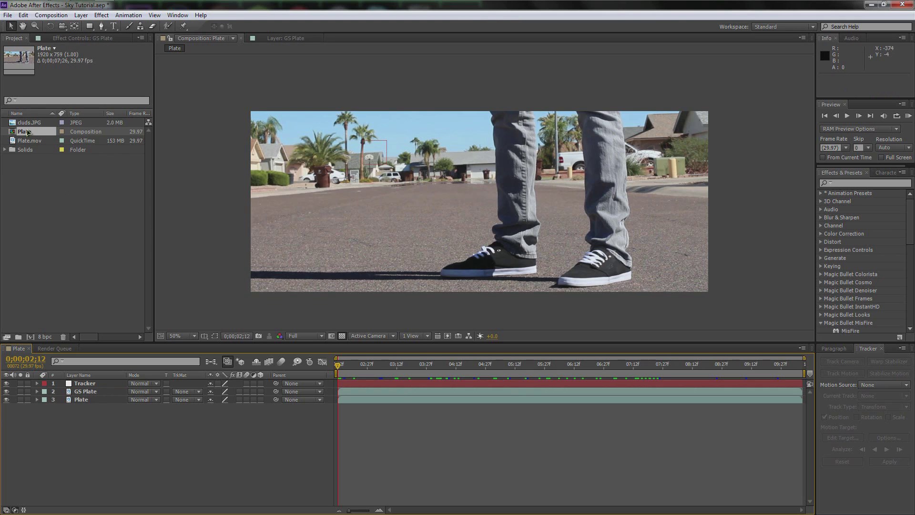
- Add the cluds image to the composition below GS Plate and rename it Clouds
{"action": "left_click", "coordinate": [29, 123]}
{"action": "left_click_drag", "start_coordinate": [32, 124], "coordinate": [96, 395]}
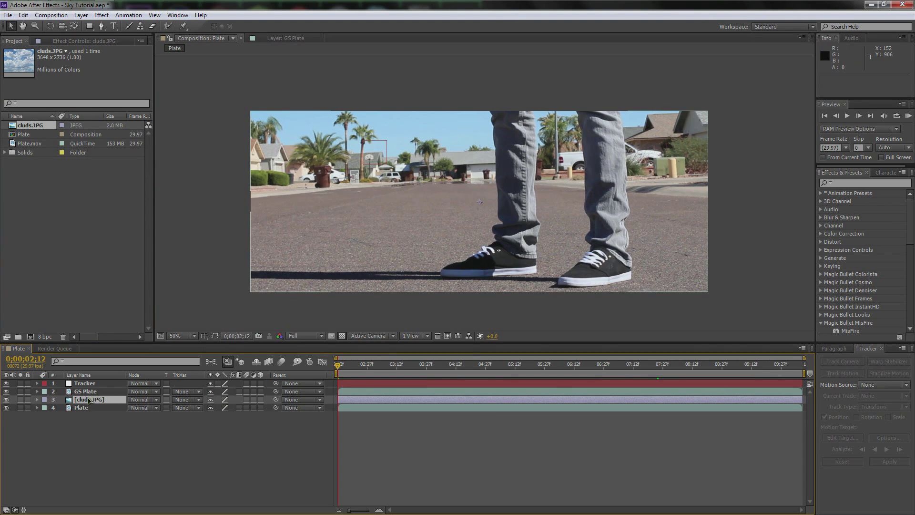
{"action": "key", "text": "Return"}
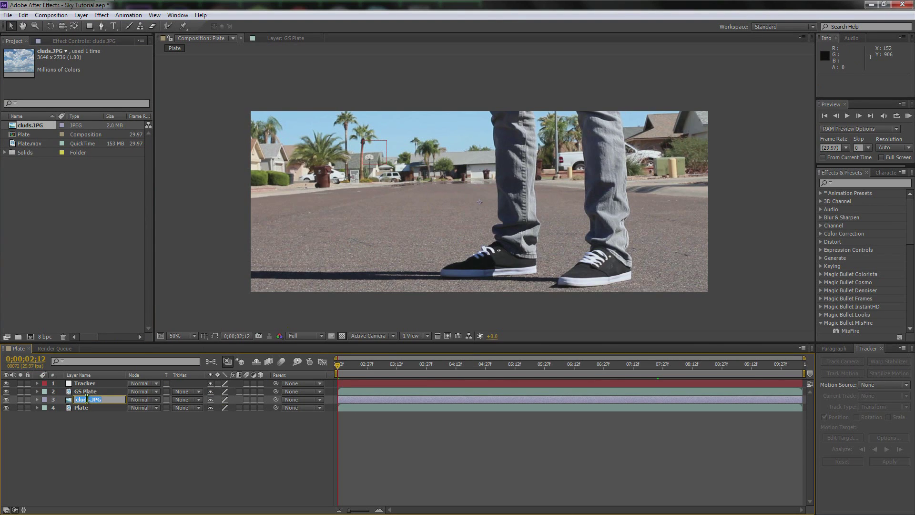
{"action": "type", "text": "Clouds"}
{"action": "key", "text": "Return"}
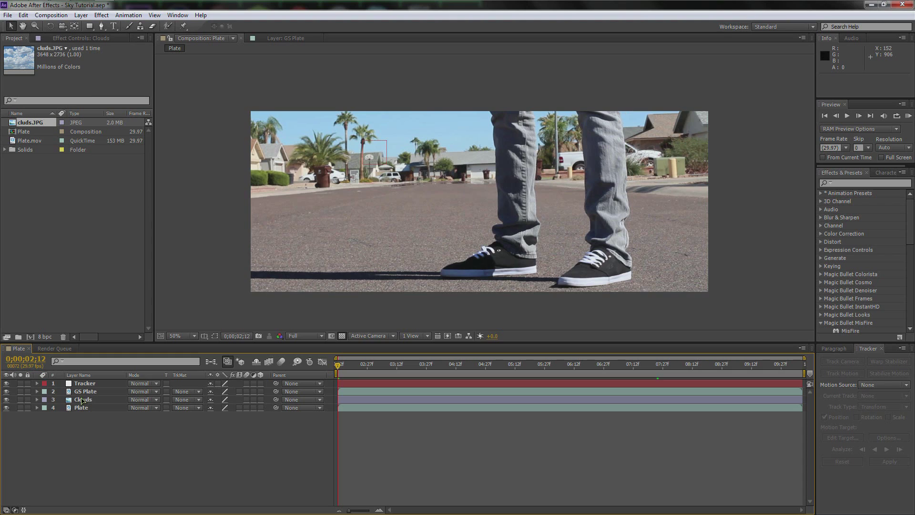
- Scale Clouds to 54%, move it up over the sky, and parent it to Tracker
{"action": "left_click", "coordinate": [87, 402]}
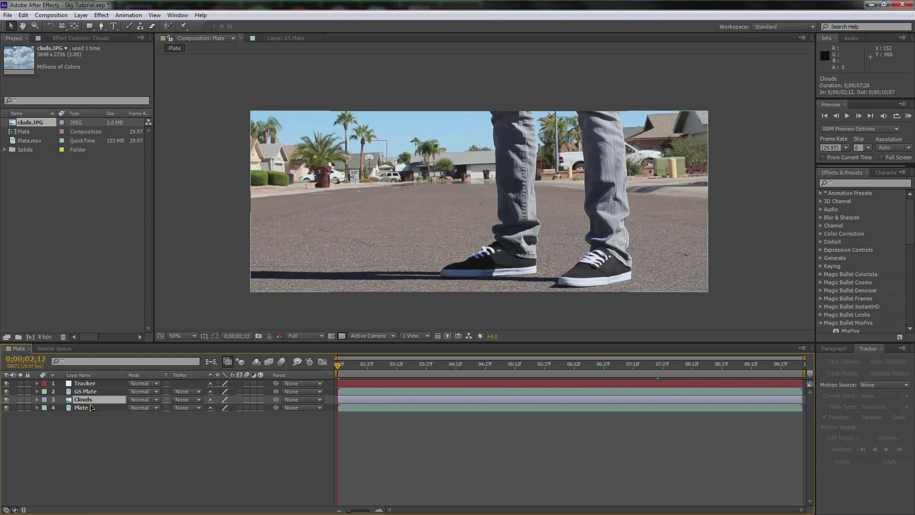
{"action": "key", "text": "comma"}
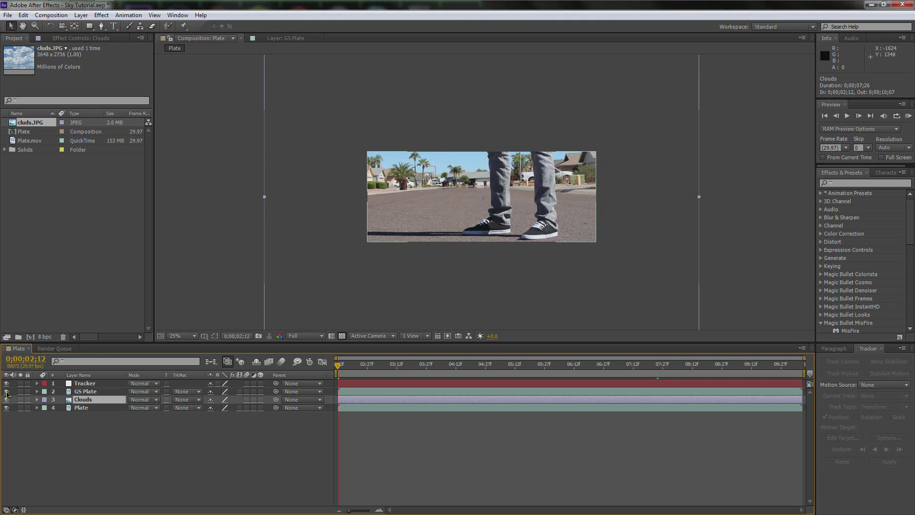
{"action": "key", "text": "comma"}
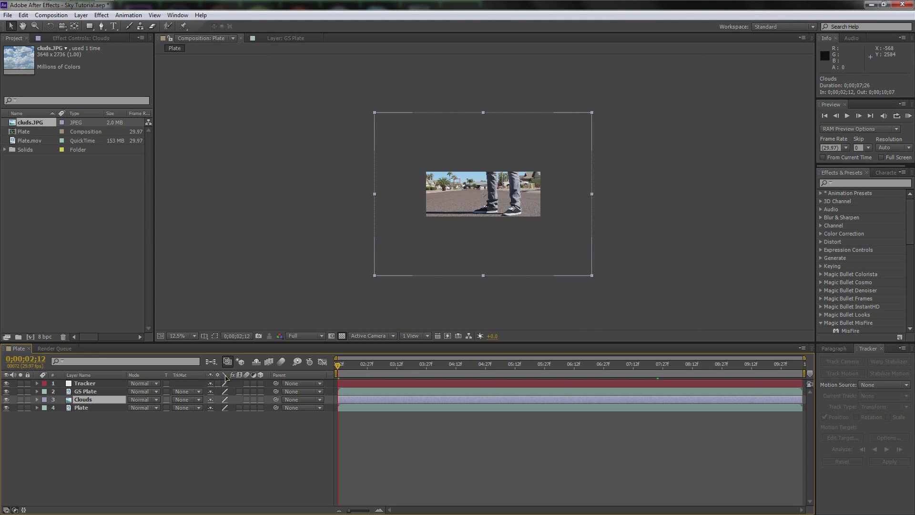
{"action": "key", "text": "s"}
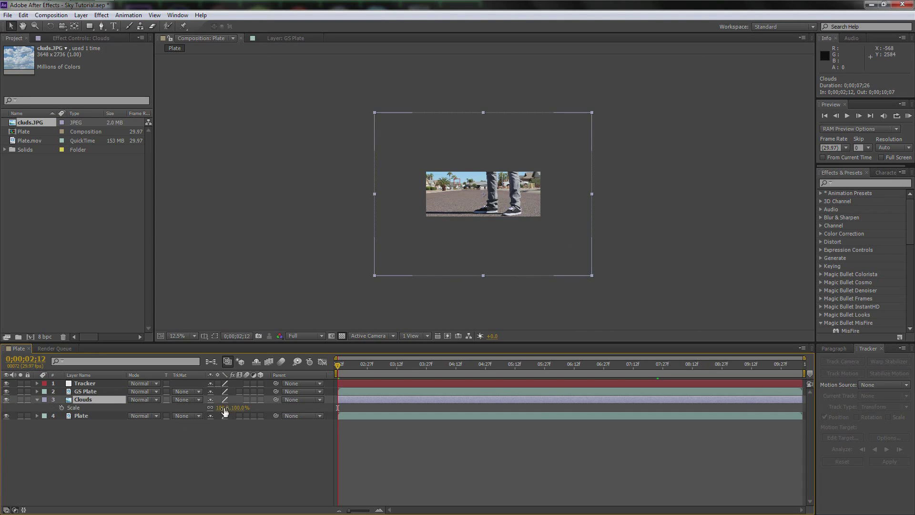
{"action": "left_click_drag", "start_coordinate": [216, 409], "coordinate": [204, 409]}
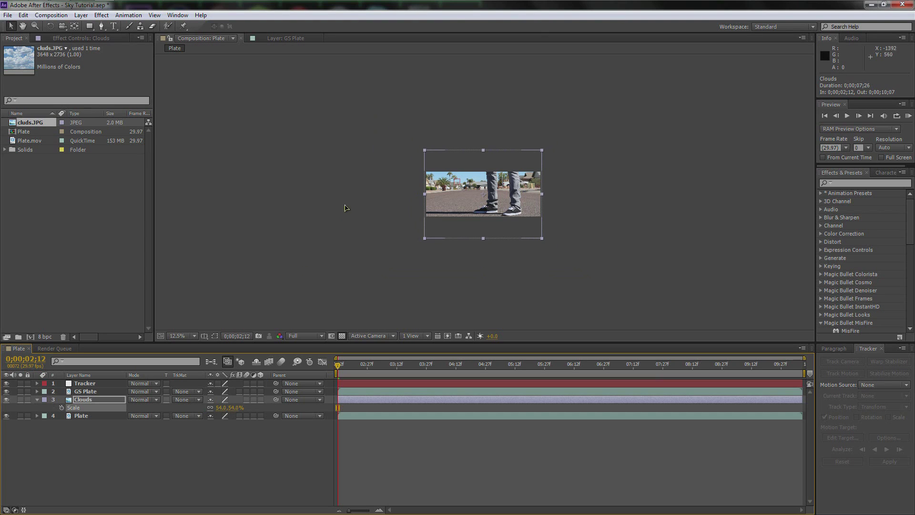
{"action": "key", "text": "period"}
{"action": "left_click_drag", "start_coordinate": [532, 220], "coordinate": [531, 186]}
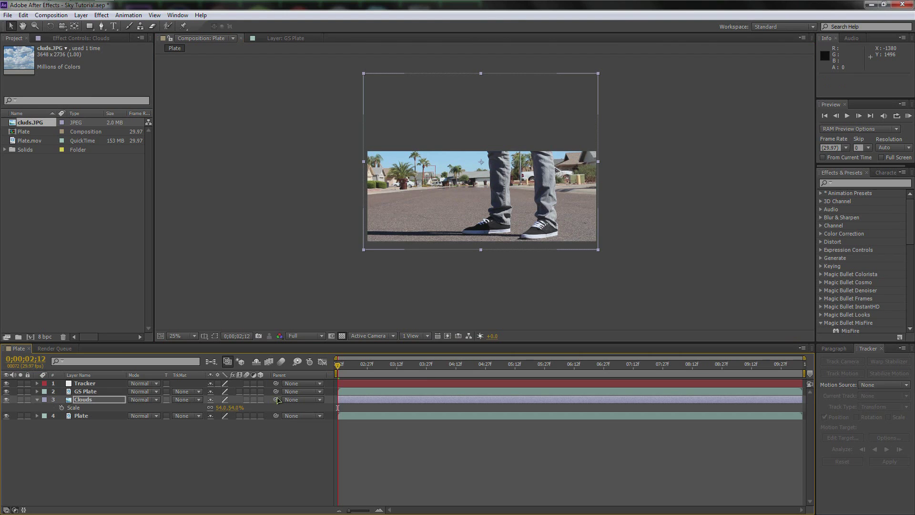
{"action": "left_click_drag", "start_coordinate": [277, 401], "coordinate": [86, 384]}
- At a later frame, enlarge Clouds to 58.8, 56.9% and nudge it left to cover the sky
{"action": "left_click_drag", "start_coordinate": [338, 366], "coordinate": [552, 367]}
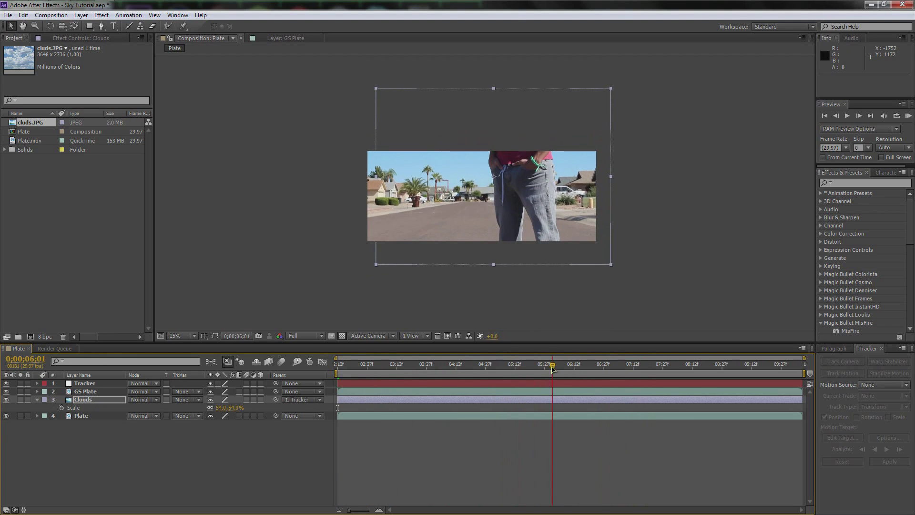
{"action": "left_click_drag", "start_coordinate": [376, 268], "coordinate": [366, 272]}
{"action": "key", "text": "Left"}
{"action": "key", "text": "Left"}
{"action": "key", "text": "Left"}
{"action": "key", "text": "Left"}
{"action": "key", "text": "Left"}
{"action": "key", "text": "Left"}
{"action": "key", "text": "Left"}
{"action": "key", "text": "Left"}
{"action": "key", "text": "Left"}
{"action": "key", "text": "Left"}
{"action": "key", "text": "Left"}
{"action": "key", "text": "Left"}
{"action": "key", "text": "Left"}
{"action": "key", "text": "Left"}
{"action": "key", "text": "Left"}
{"action": "key", "text": "Left"}
{"action": "key", "text": "Left"}
{"action": "key", "text": "Left"}
{"action": "key", "text": "Left"}
{"action": "key", "text": "Left"}
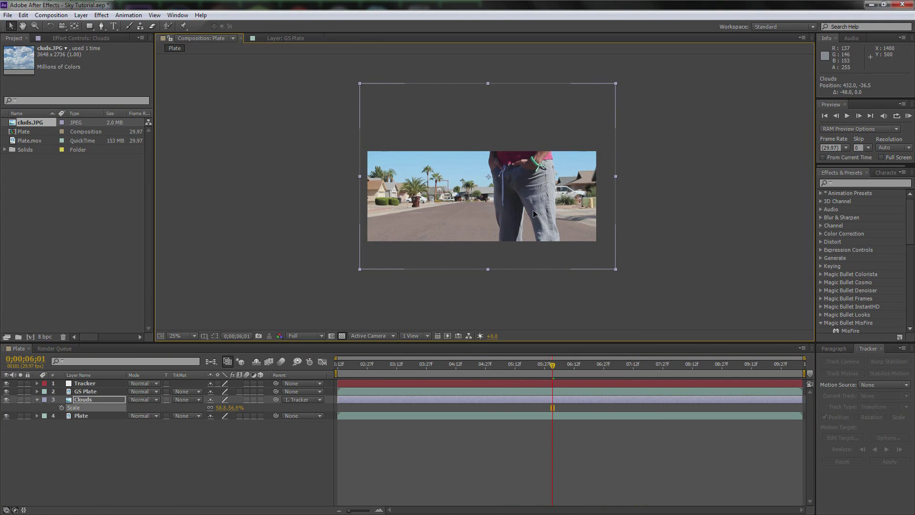
{"action": "left_click_drag", "start_coordinate": [553, 371], "coordinate": [338, 363]}
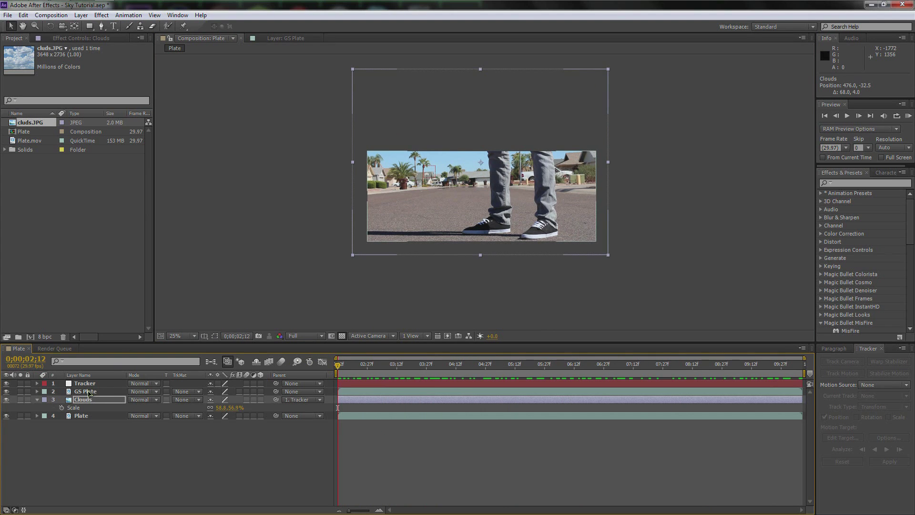
{"action": "left_click", "coordinate": [89, 392]}
- Apply the Keylight (1.2) effect to the GS Plate layer
{"action": "scroll", "coordinate": [239, 208], "scroll_direction": "up", "scroll_amount": 2}
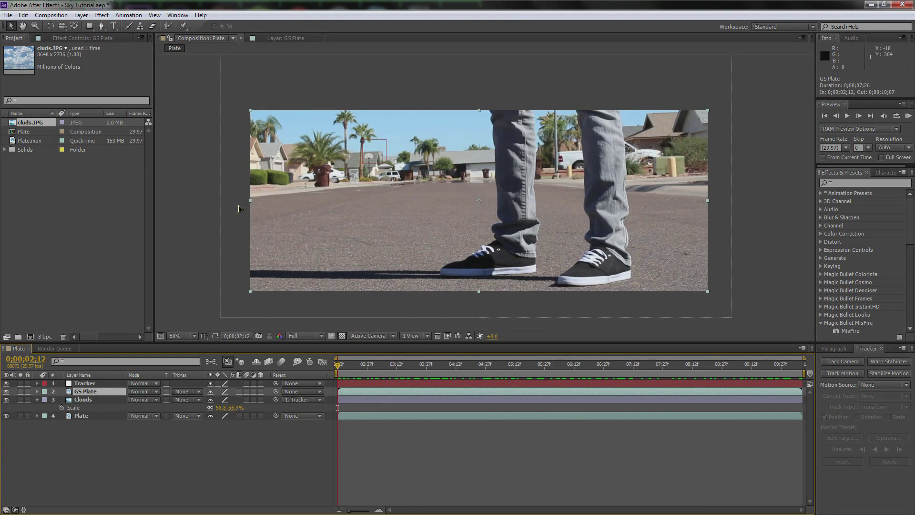
{"action": "left_click", "coordinate": [102, 15]}
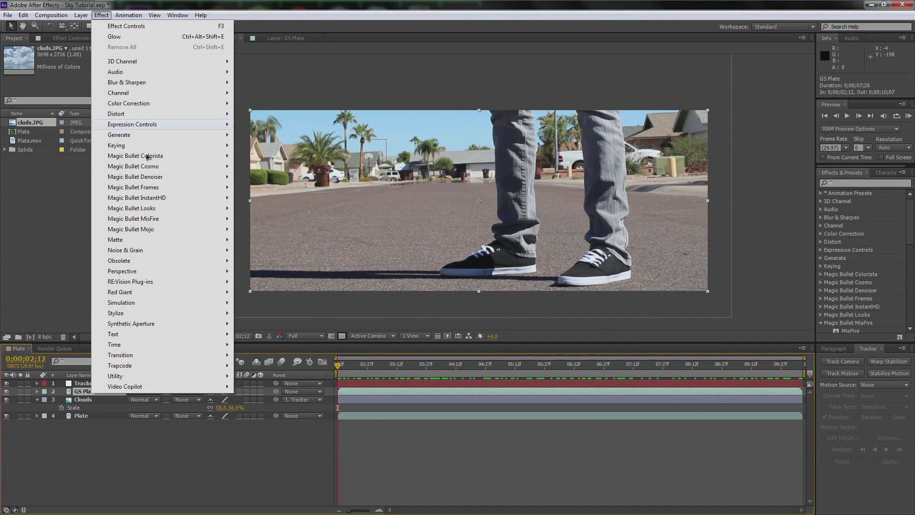
{"action": "mouse_move", "coordinate": [143, 147]}
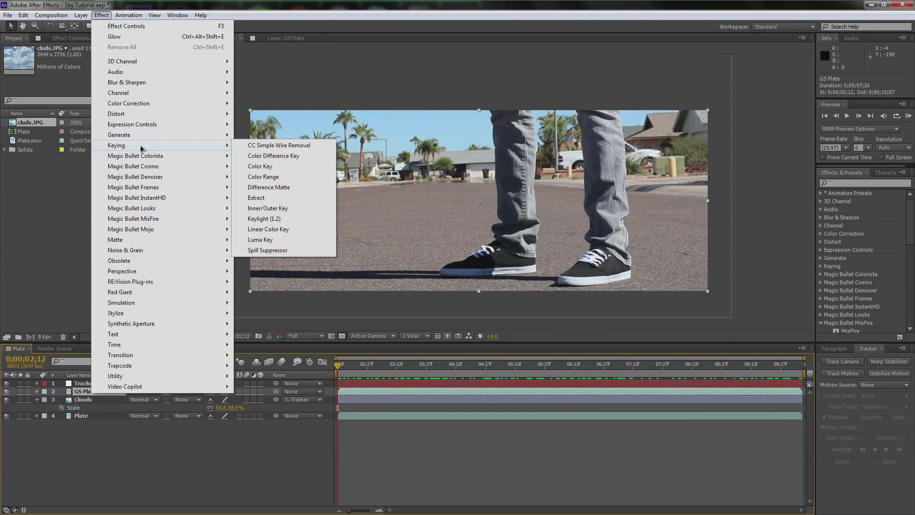
{"action": "left_click", "coordinate": [262, 219]}
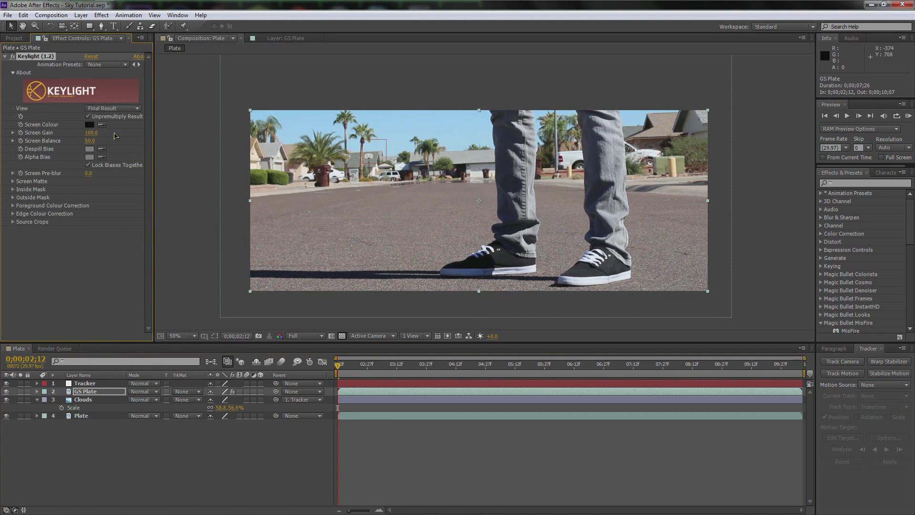
- At frame 0;00;09;28, sample the blue sky as Keylight's Screen Colour, giving Screen Balance 95.0
{"action": "key", "text": "slash"}
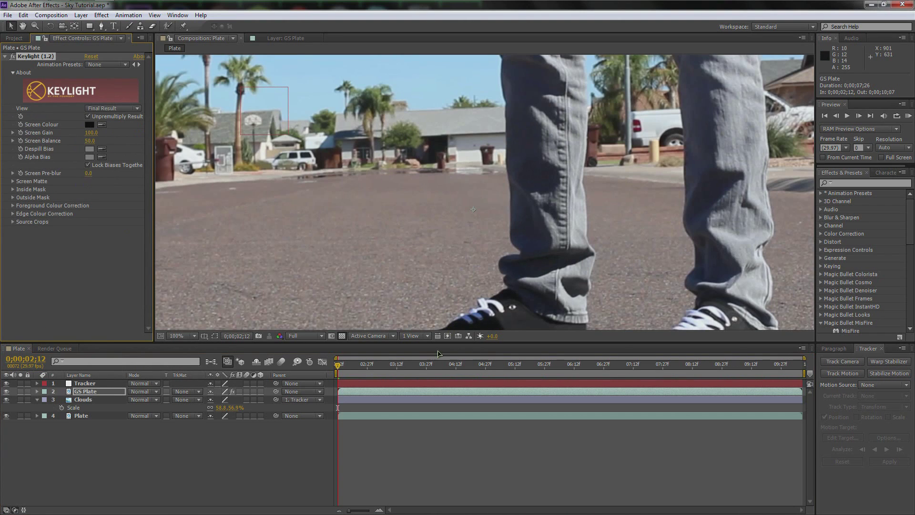
{"action": "left_click_drag", "start_coordinate": [349, 367], "coordinate": [783, 368]}
{"action": "key", "text": "comma"}
{"action": "key", "text": "comma"}
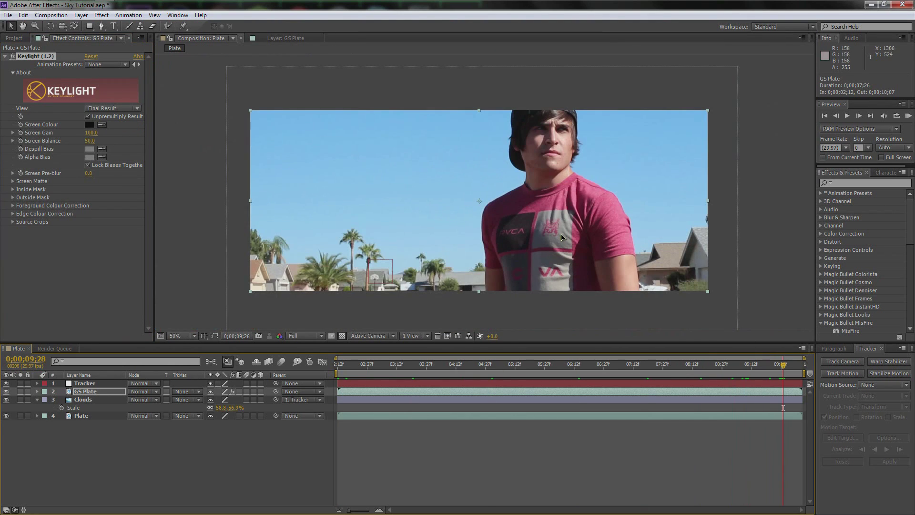
{"action": "left_click", "coordinate": [102, 125]}
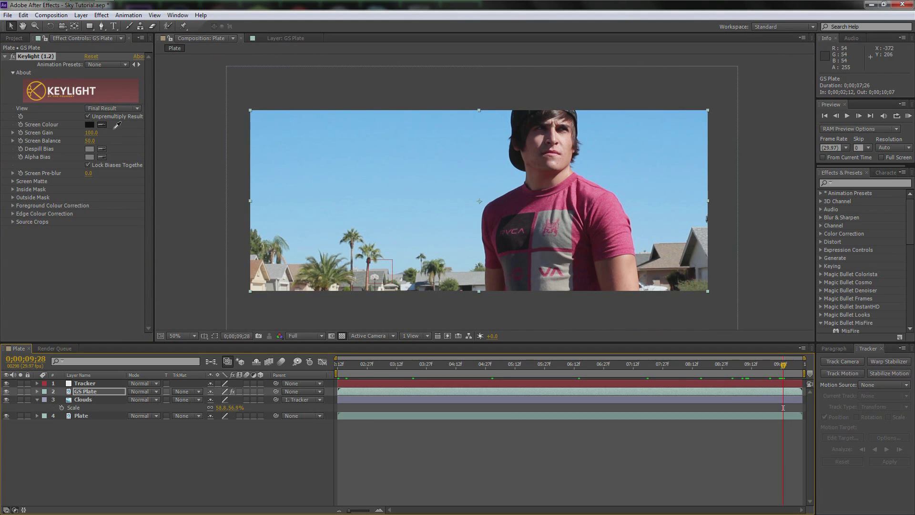
{"action": "left_click", "coordinate": [381, 134]}
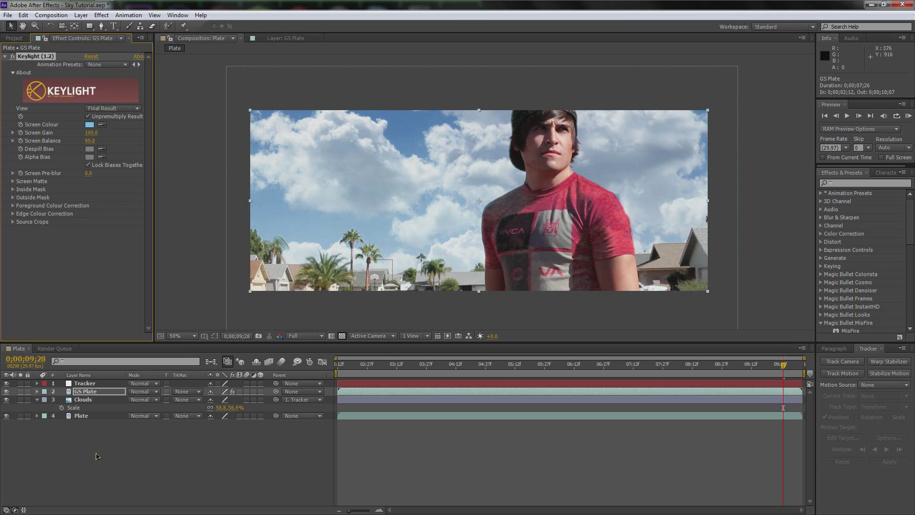
{"action": "right_click", "coordinate": [130, 439]}
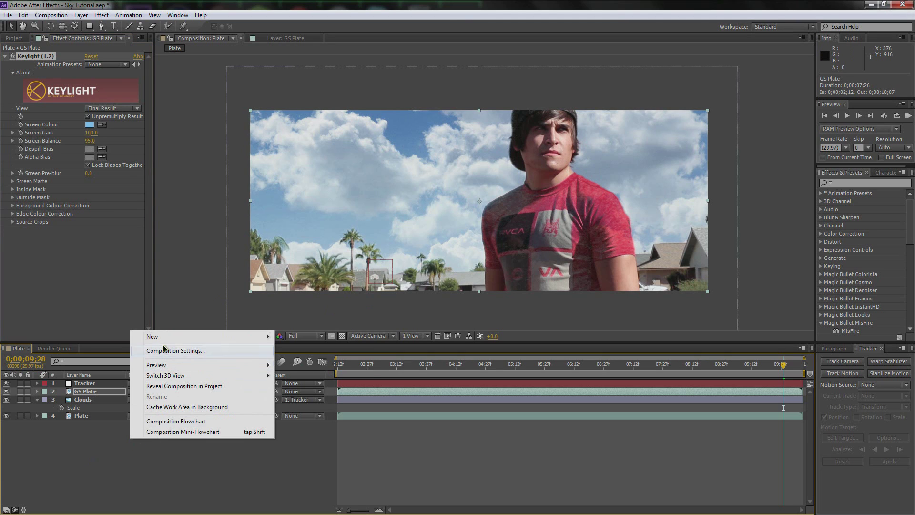
- Create a pure white solid layer and place it below GS Plate
{"action": "mouse_move", "coordinate": [164, 339]}
{"action": "left_click", "coordinate": [295, 361]}
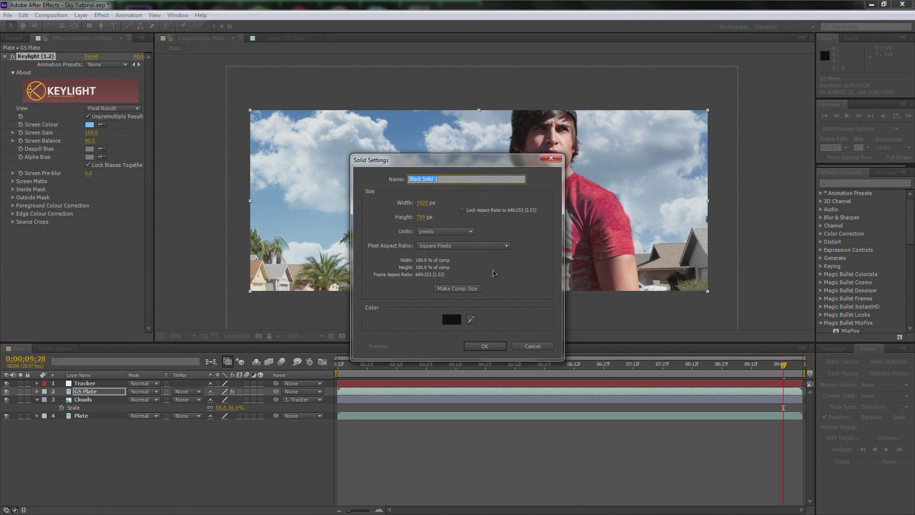
{"action": "left_click", "coordinate": [459, 320]}
{"action": "left_click_drag", "start_coordinate": [448, 317], "coordinate": [315, 178]}
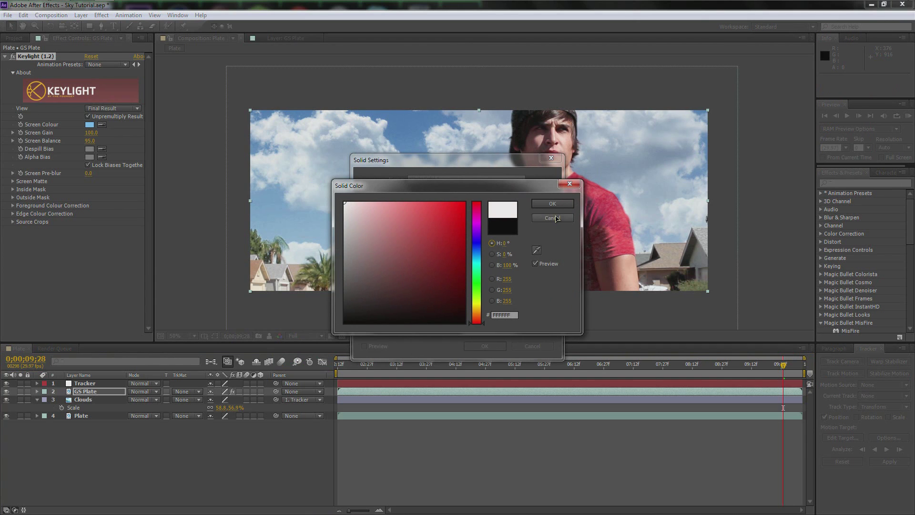
{"action": "left_click", "coordinate": [552, 204]}
{"action": "left_click", "coordinate": [484, 346]}
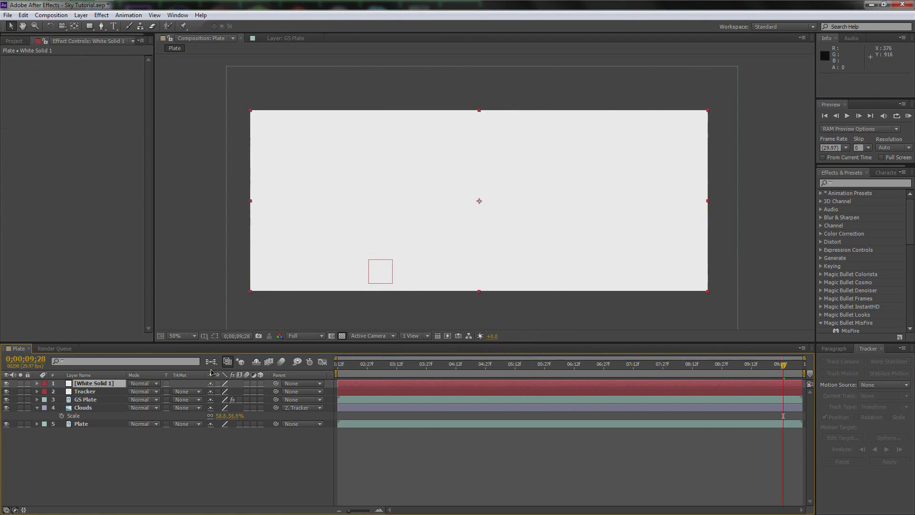
{"action": "left_click_drag", "start_coordinate": [93, 383], "coordinate": [92, 408]}
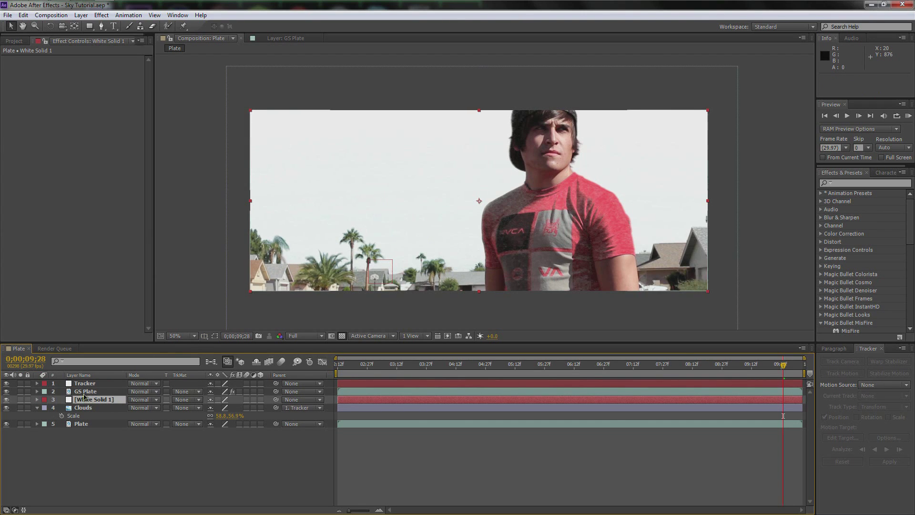
- Lower Keylight's Screen Balance on GS Plate to 0.0
{"action": "left_click", "coordinate": [84, 393]}
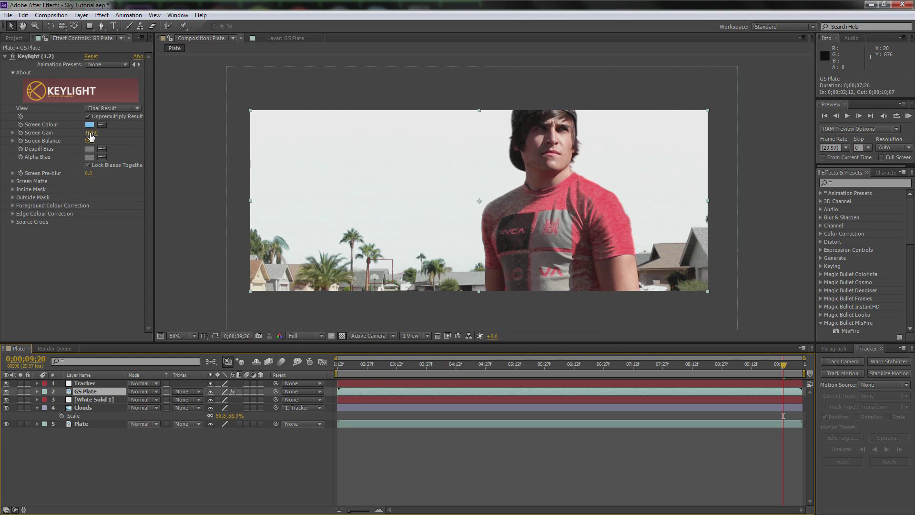
{"action": "left_click_drag", "start_coordinate": [91, 142], "coordinate": [4, 147]}
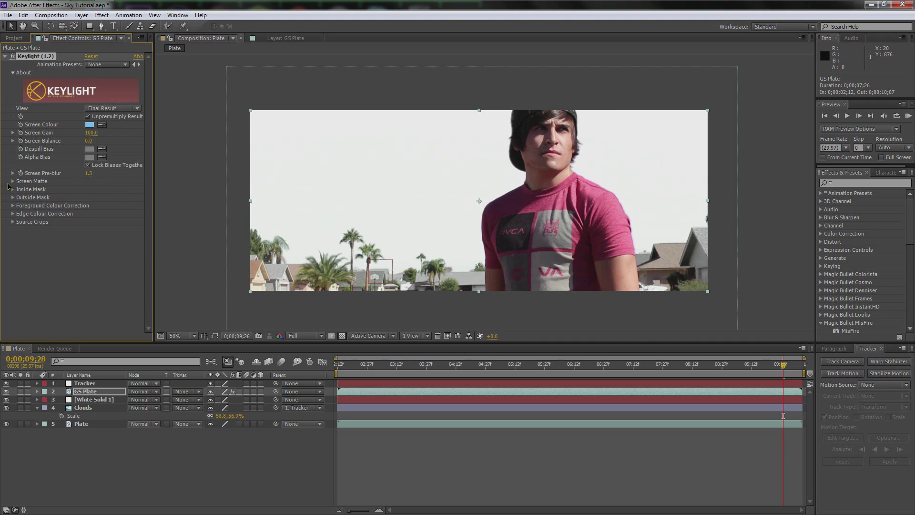
{"action": "left_click", "coordinate": [113, 110]}
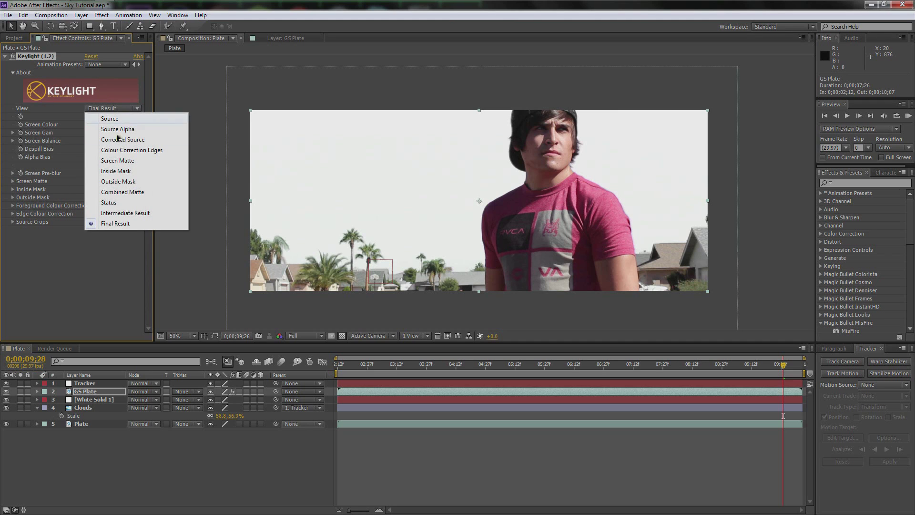
- View Keylight's Screen Matte and set Clip Black 46, Clip White 58, Shrink/Grow -2.5, Softness 1.6
{"action": "left_click", "coordinate": [120, 161]}
{"action": "key", "text": "period"}
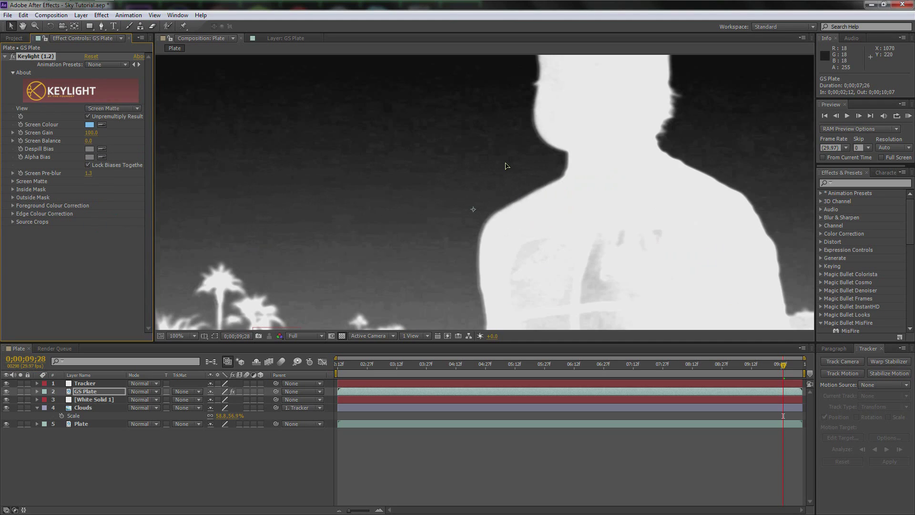
{"action": "left_click_drag", "start_coordinate": [367, 243], "coordinate": [392, 193]}
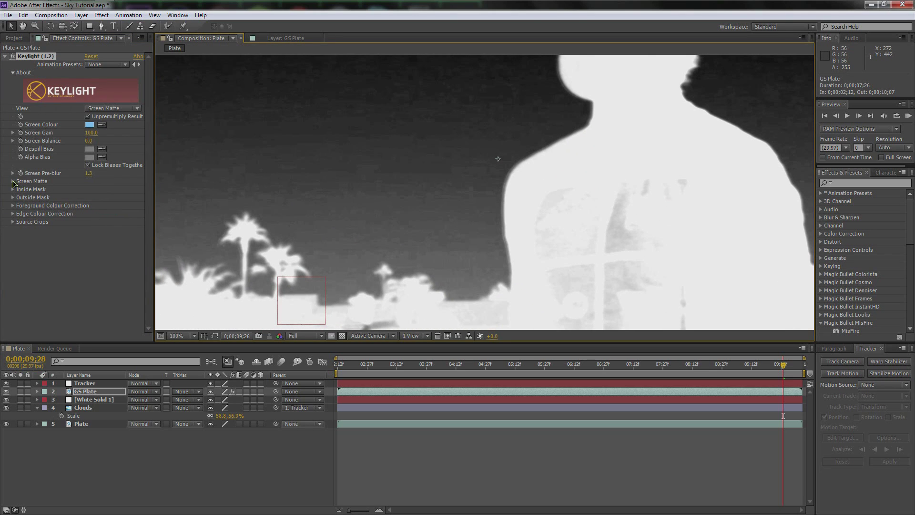
{"action": "left_click", "coordinate": [13, 182]}
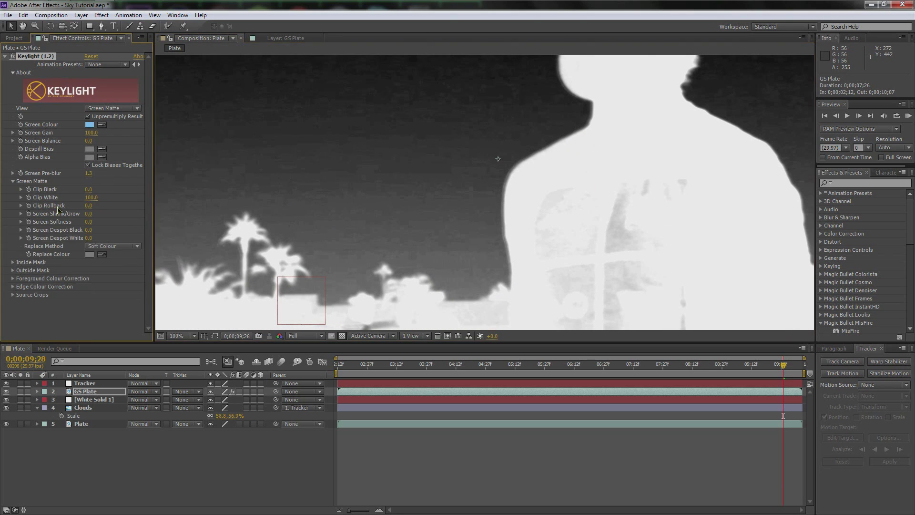
{"action": "mouse_move", "coordinate": [91, 188]}
{"action": "left_mouse_down"}
{"action": "mouse_move", "coordinate": [120, 189]}
{"action": "mouse_move", "coordinate": [107, 190]}
{"action": "left_mouse_up"}
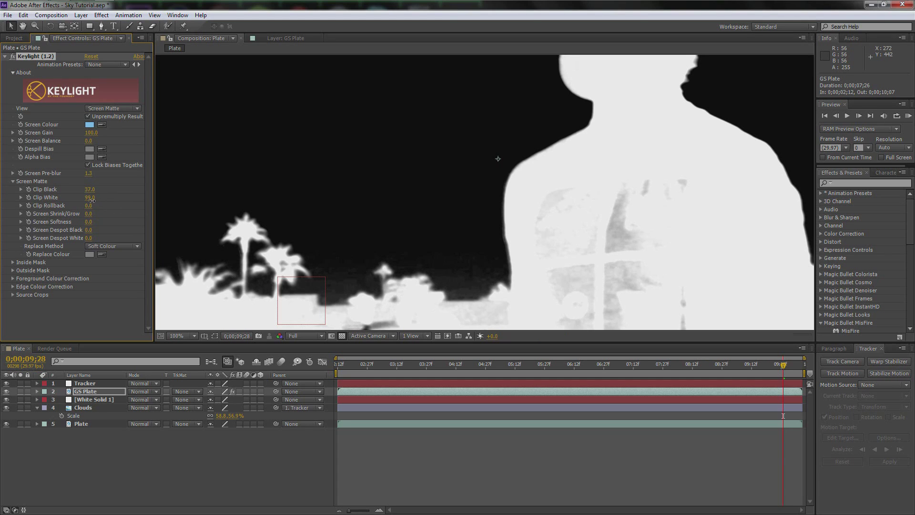
{"action": "mouse_move", "coordinate": [91, 200]}
{"action": "left_mouse_down"}
{"action": "mouse_move", "coordinate": [84, 202]}
{"action": "mouse_move", "coordinate": [89, 190]}
{"action": "left_mouse_up"}
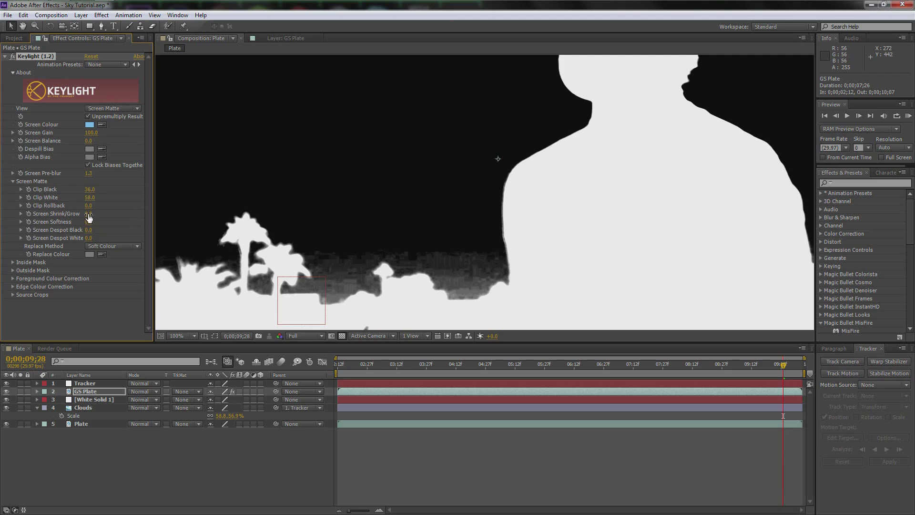
{"action": "mouse_move", "coordinate": [86, 215]}
{"action": "left_mouse_down"}
{"action": "mouse_move", "coordinate": [70, 218]}
{"action": "mouse_move", "coordinate": [80, 217]}
{"action": "left_mouse_up"}
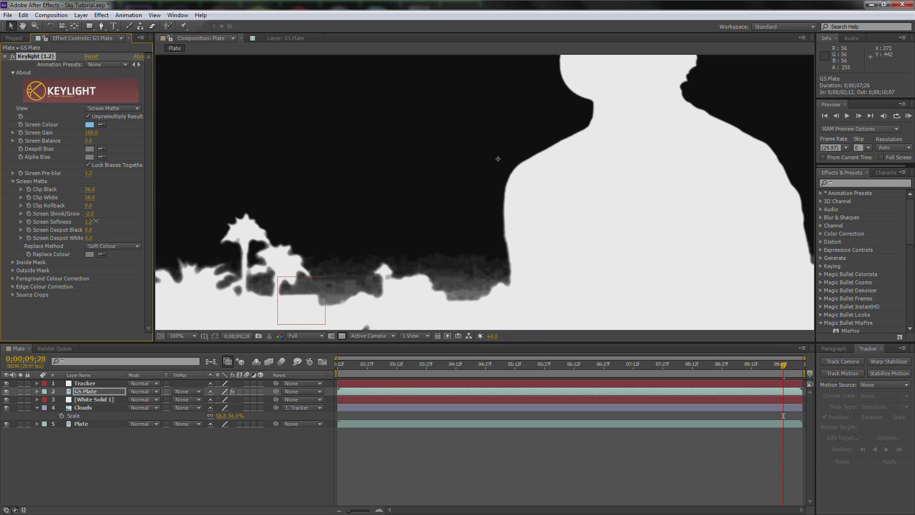
{"action": "left_click_drag", "start_coordinate": [95, 222], "coordinate": [98, 221]}
{"action": "left_click_drag", "start_coordinate": [89, 189], "coordinate": [94, 189]}
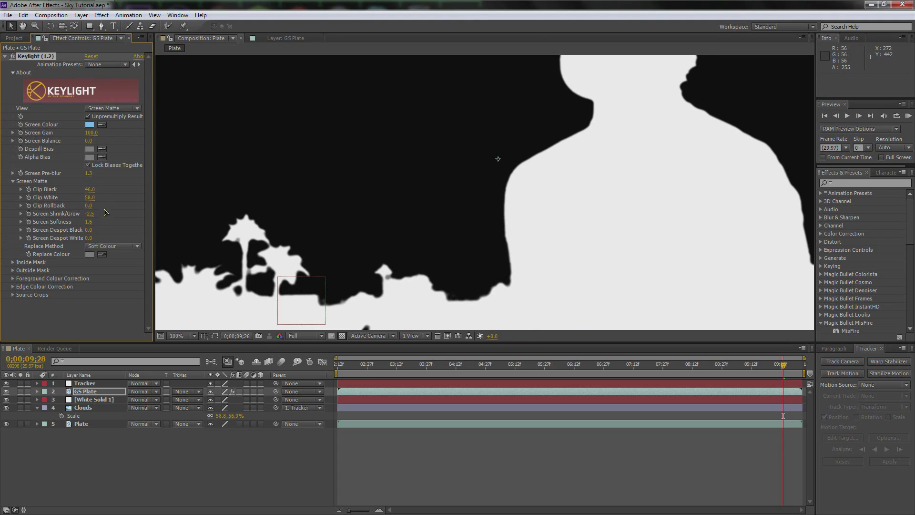
{"action": "key", "text": "comma"}
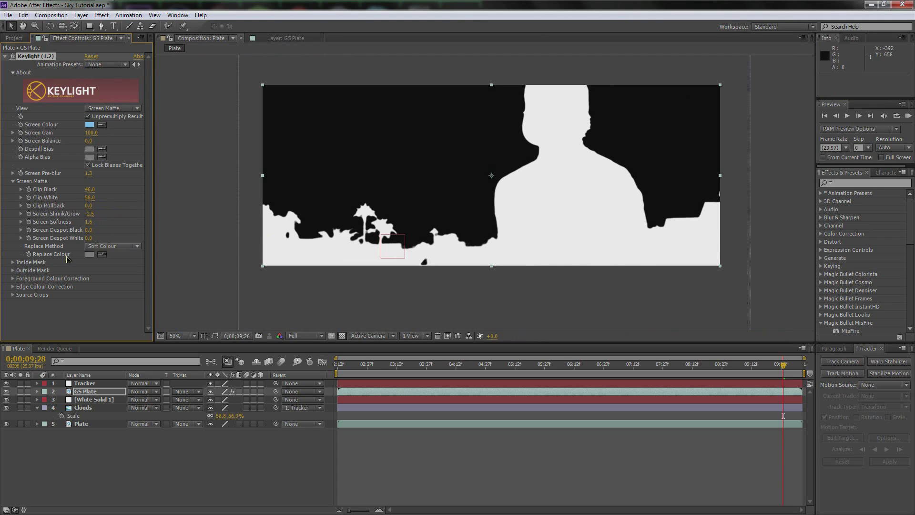
- Set Keylight's Replace Method to Hard Colour and switch the view back to Final Result
{"action": "left_click", "coordinate": [105, 246]}
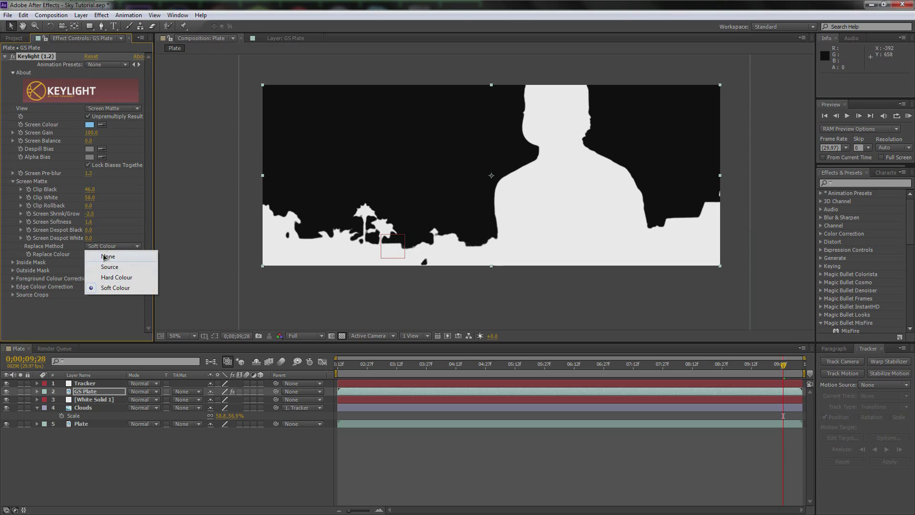
{"action": "left_click", "coordinate": [115, 241]}
{"action": "left_click", "coordinate": [109, 246]}
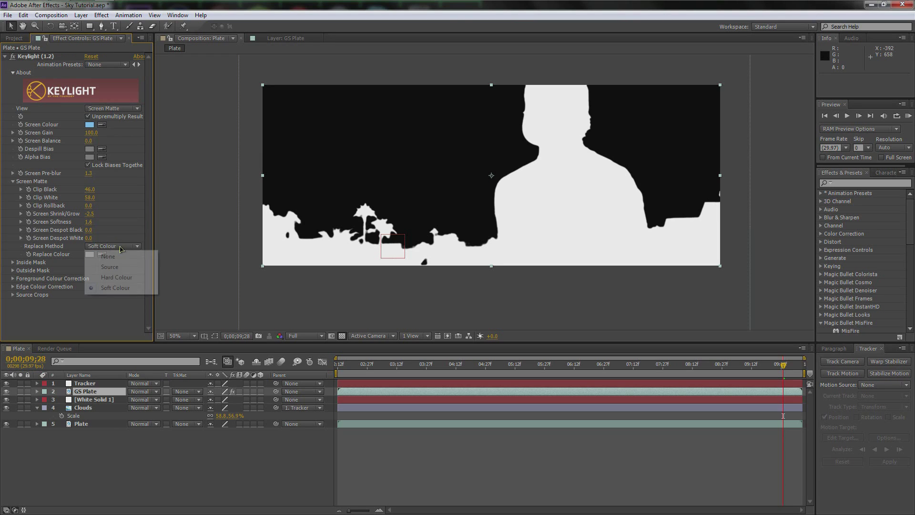
{"action": "left_click", "coordinate": [116, 277]}
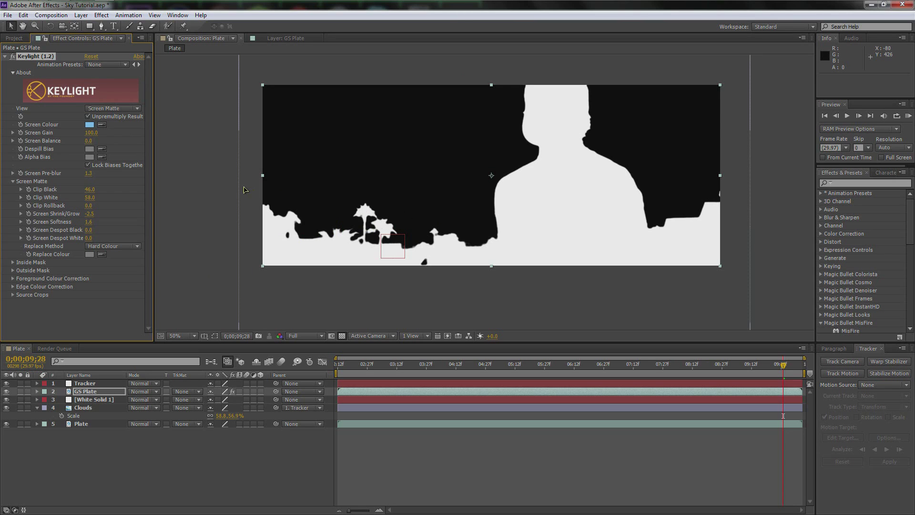
{"action": "left_click", "coordinate": [121, 109]}
{"action": "left_click", "coordinate": [118, 224]}
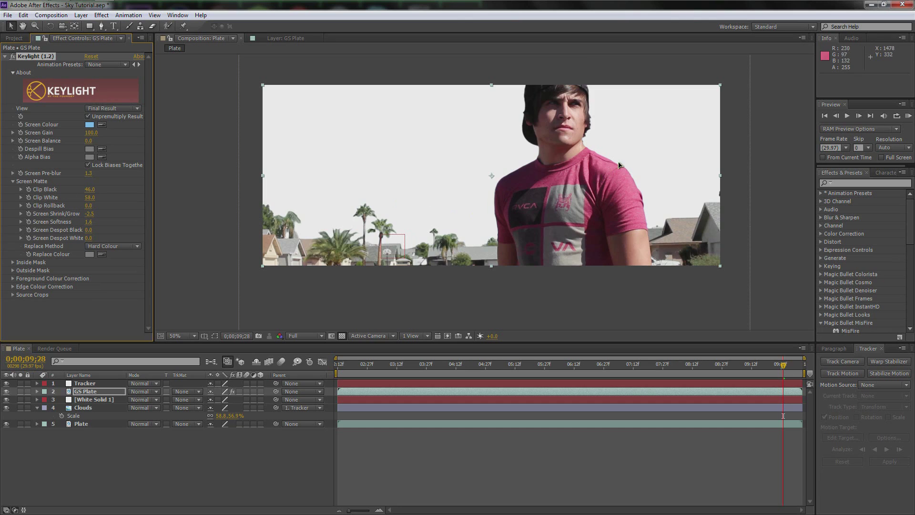
- Inspect the keyed edges and tighten Screen Shrink/Grow to -4.0
{"action": "scroll", "coordinate": [620, 165], "scroll_direction": "up", "scroll_amount": 2}
{"action": "mouse_move", "coordinate": [696, 160]}
{"action": "left_mouse_down"}
{"action": "mouse_move", "coordinate": [674, 150]}
{"action": "mouse_move", "coordinate": [699, 150]}
{"action": "left_mouse_up"}
{"action": "key", "text": "v"}
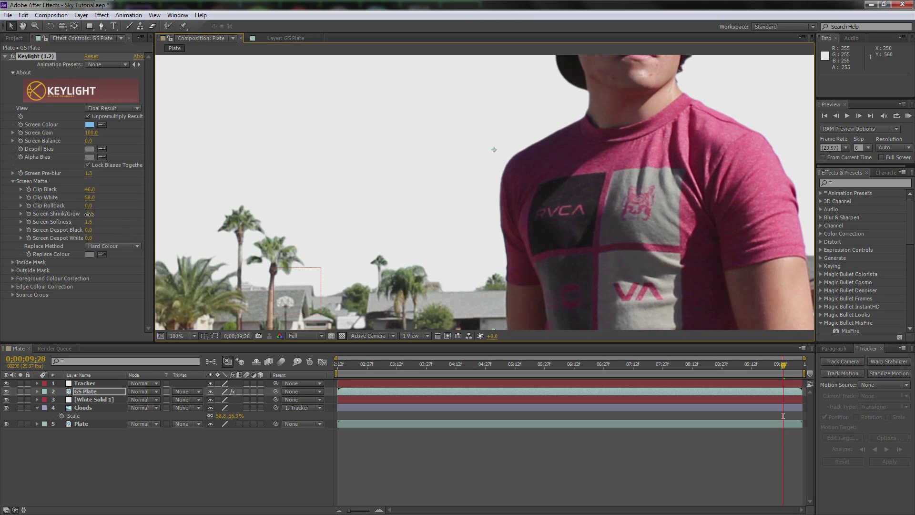
{"action": "left_click_drag", "start_coordinate": [87, 214], "coordinate": [81, 214]}
{"action": "key", "text": "comma"}
{"action": "left_click_drag", "start_coordinate": [386, 214], "coordinate": [372, 229]}
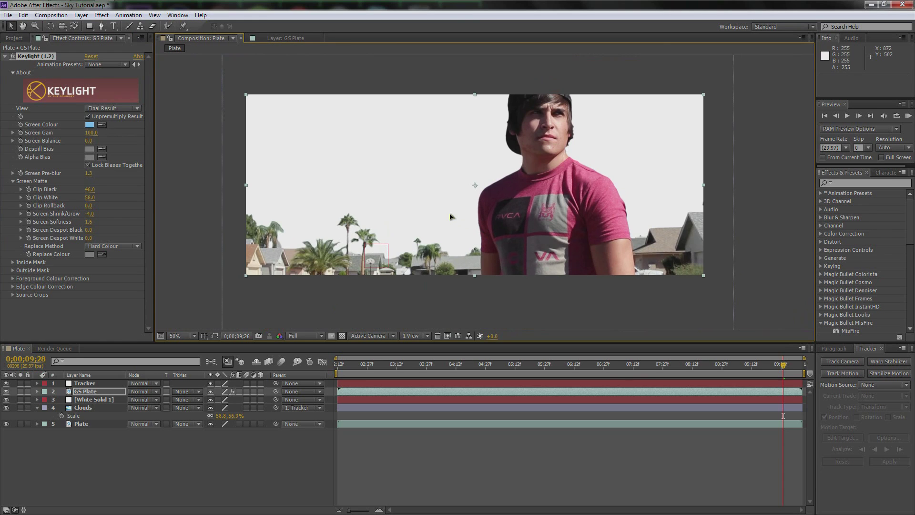
- Delete the White Solid 1 layer so the clouds appear behind the subject
{"action": "left_click", "coordinate": [95, 399]}
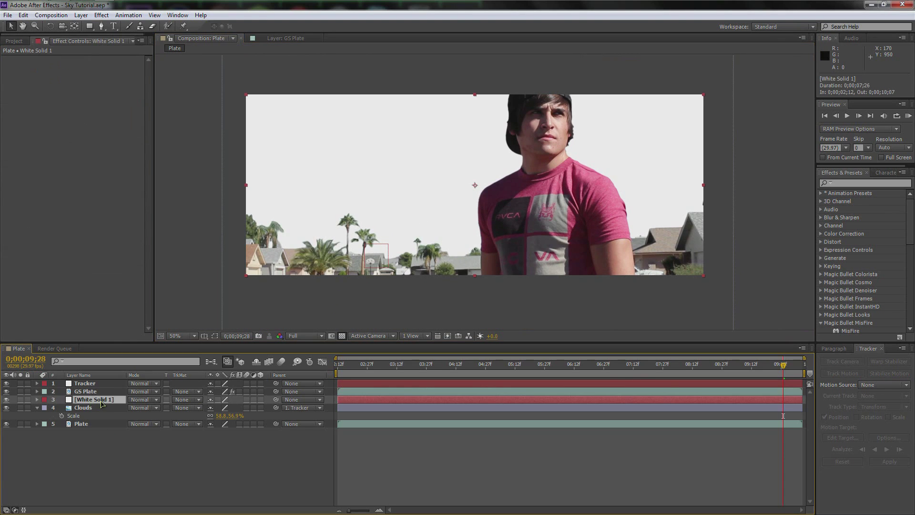
{"action": "key", "text": "Delete"}
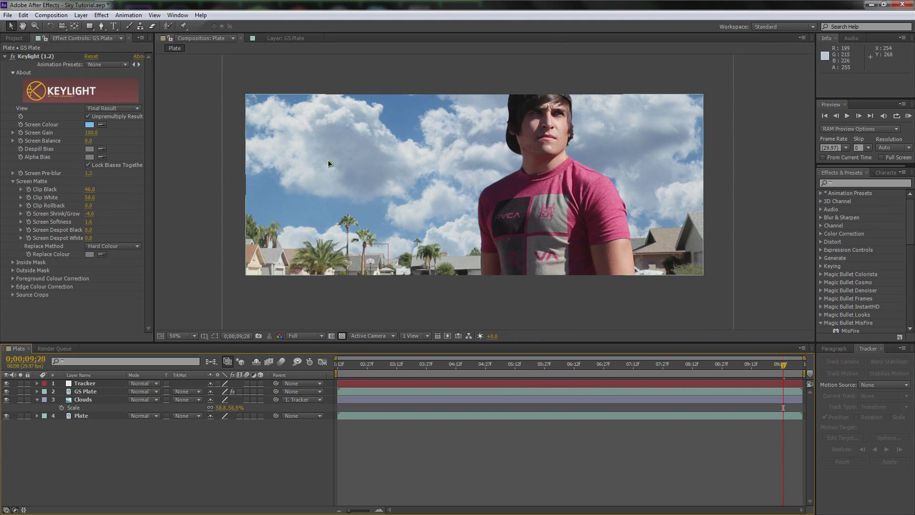
{"action": "key", "text": "period"}
{"action": "key", "text": "comma"}
- Return to the legs-on-street frame, undo the last value change, and select the Clouds layer
{"action": "left_click_drag", "start_coordinate": [370, 367], "coordinate": [372, 367]}
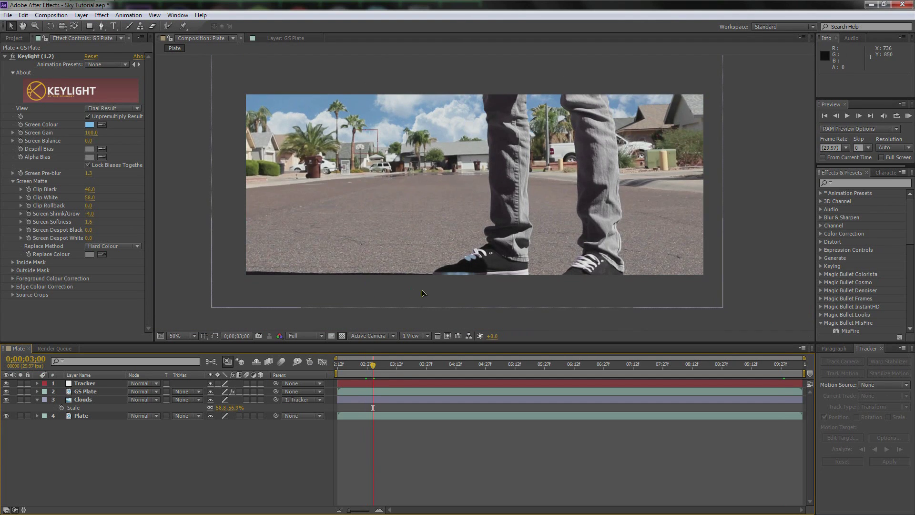
{"action": "scroll", "coordinate": [427, 266], "scroll_direction": "down", "scroll_amount": 2}
{"action": "scroll", "coordinate": [441, 222], "scroll_direction": "up", "scroll_amount": 2}
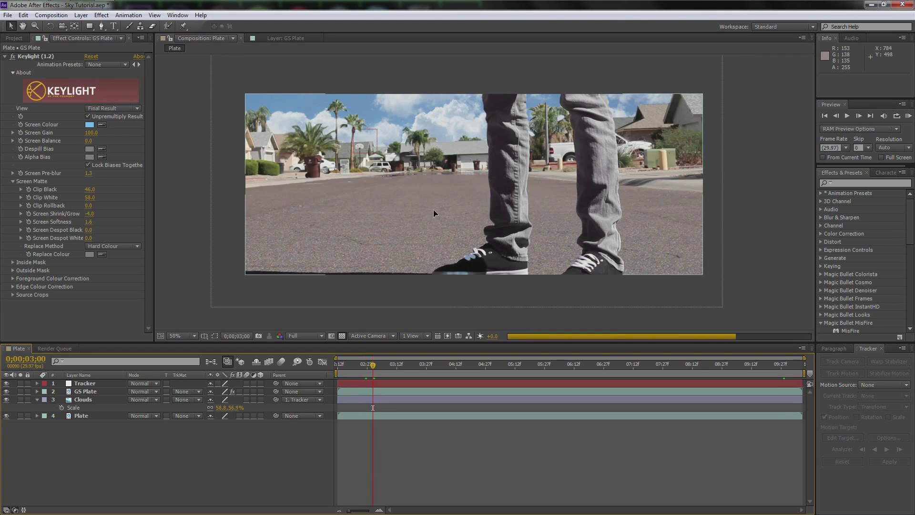
{"action": "key", "text": "ctrl+z"}
{"action": "left_click", "coordinate": [433, 209]}
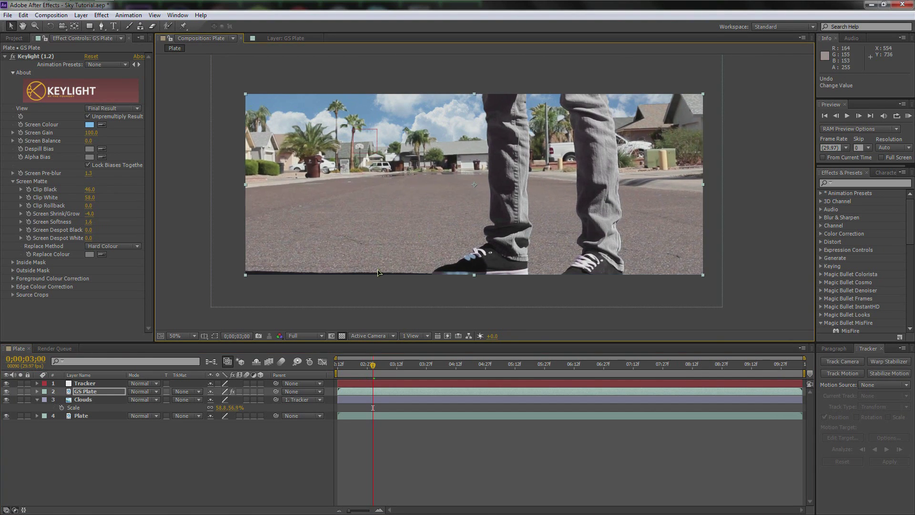
{"action": "left_click", "coordinate": [89, 401]}
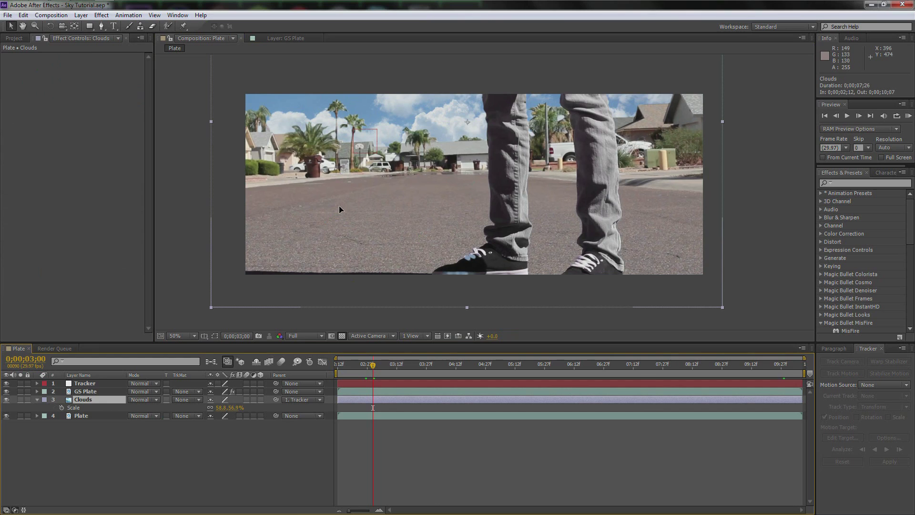
- Move the Clouds layer higher in the frame, checking placement at 0;00;03;23, 0;00;07;16 and 0;00;09;28
{"action": "left_click_drag", "start_coordinate": [339, 206], "coordinate": [339, 190]}
{"action": "left_click_drag", "start_coordinate": [373, 365], "coordinate": [769, 371]}
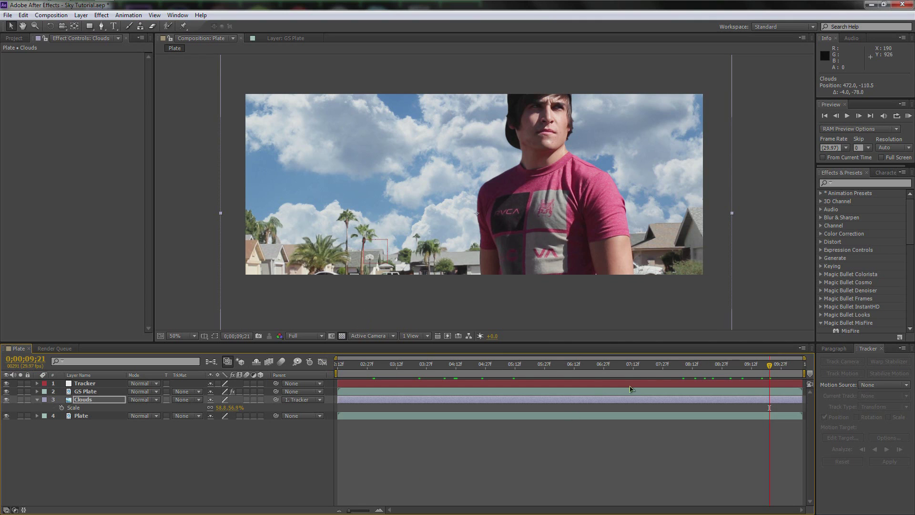
{"action": "left_click_drag", "start_coordinate": [771, 367], "coordinate": [642, 370]}
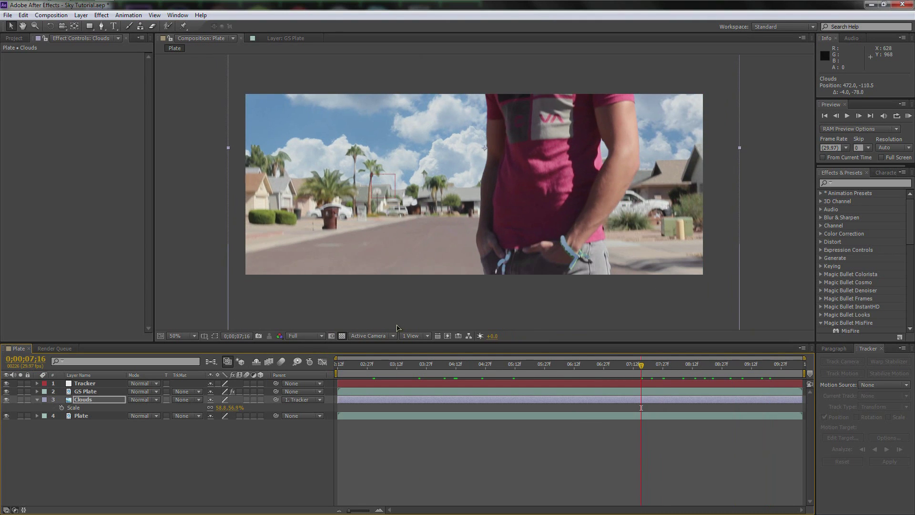
{"action": "left_click", "coordinate": [87, 400]}
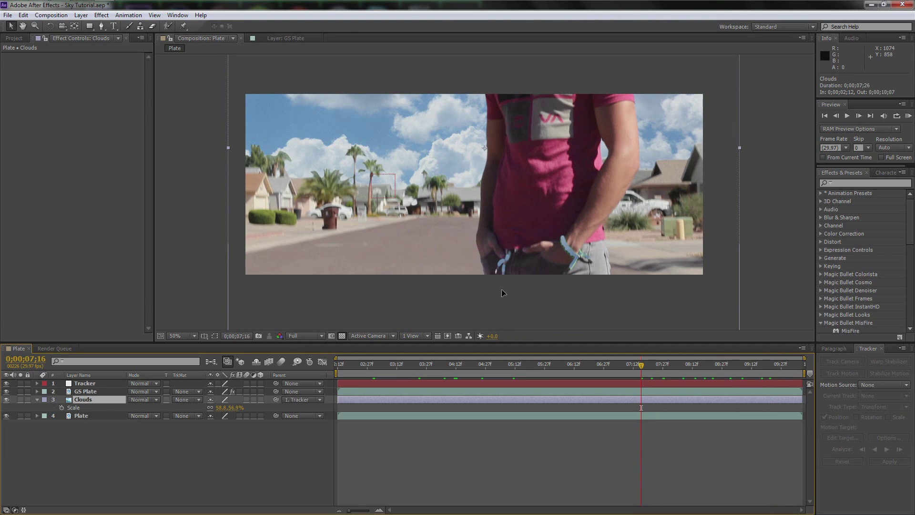
{"action": "left_click_drag", "start_coordinate": [502, 281], "coordinate": [499, 275]}
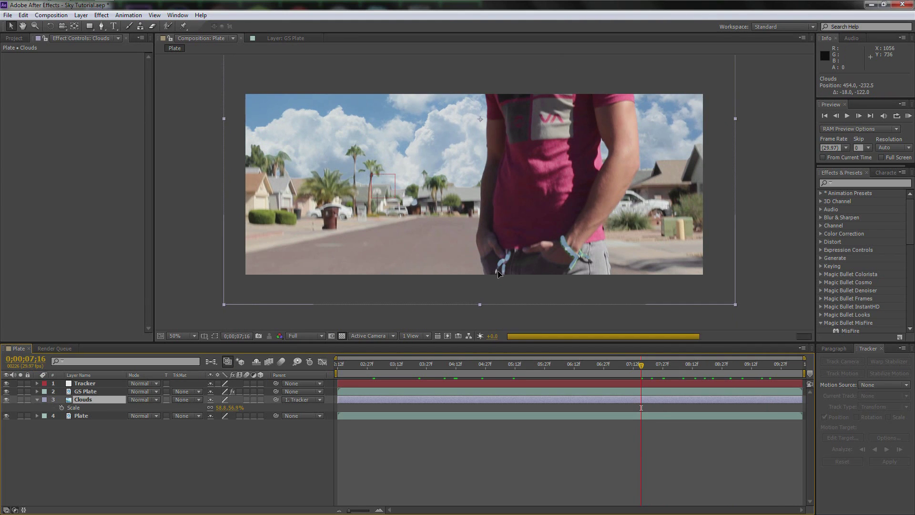
{"action": "left_click", "coordinate": [783, 365]}
{"action": "left_click", "coordinate": [647, 365]}
{"action": "left_click_drag", "start_coordinate": [630, 372], "coordinate": [544, 372]}
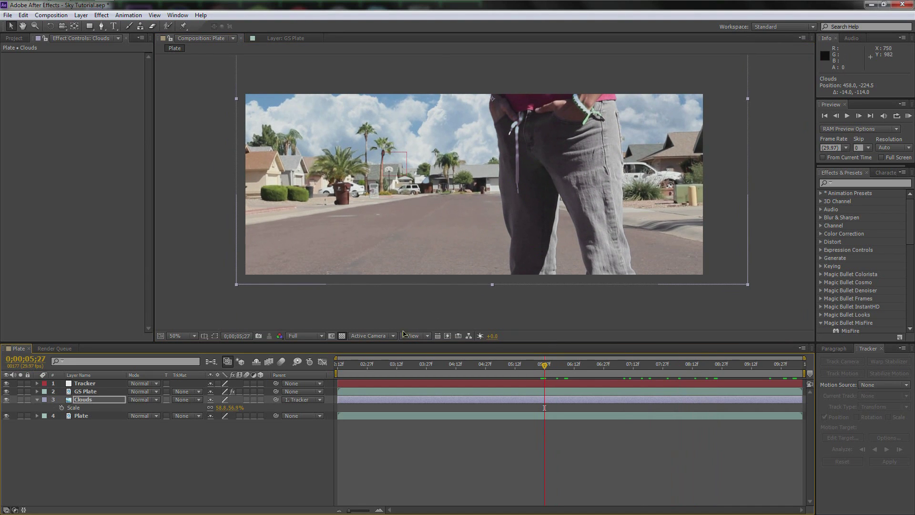
- Review the GS Plate layer's Keylight settings and check the key on later frames
{"action": "left_click", "coordinate": [83, 391]}
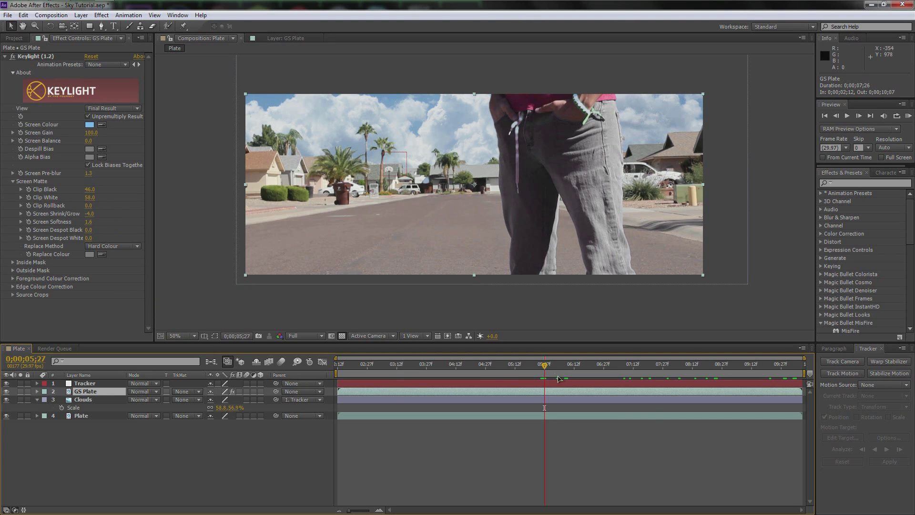
{"action": "left_click_drag", "start_coordinate": [544, 365], "coordinate": [783, 377]}
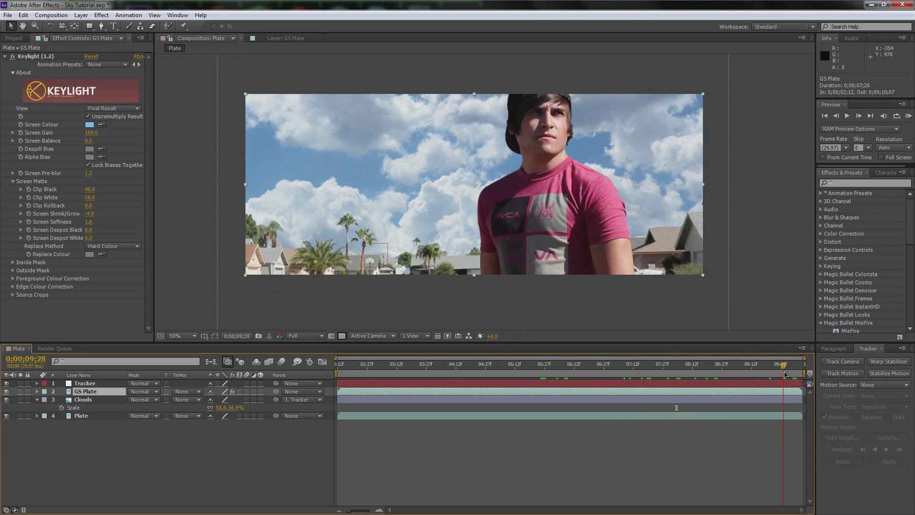
{"action": "right_click", "coordinate": [123, 444]}
- Add a new adjustment layer at the top of the Plate stack and rename it CC
{"action": "mouse_move", "coordinate": [152, 332]}
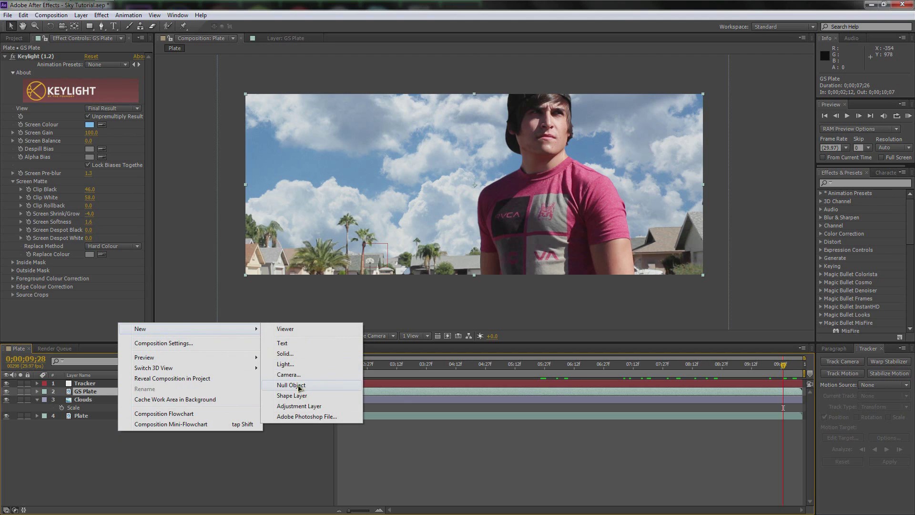
{"action": "left_click", "coordinate": [299, 406]}
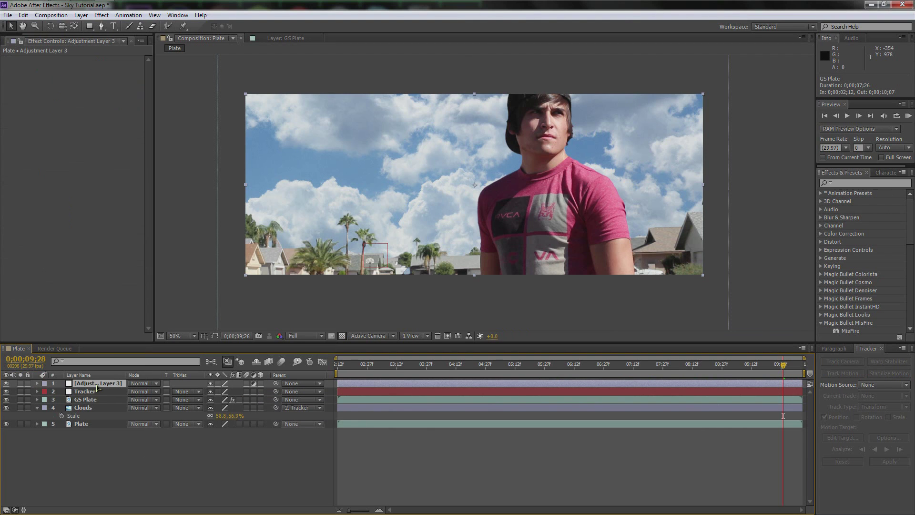
{"action": "key", "text": "Return"}
{"action": "type", "text": "CC"}
{"action": "left_click", "coordinate": [93, 463]}
{"action": "left_click", "coordinate": [80, 385]}
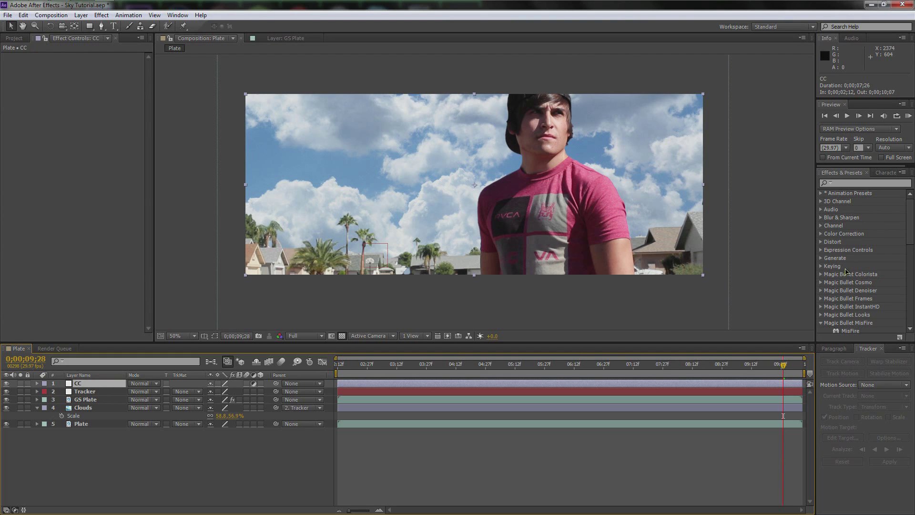
{"action": "scroll", "coordinate": [843, 276], "scroll_direction": "down", "scroll_amount": 6}
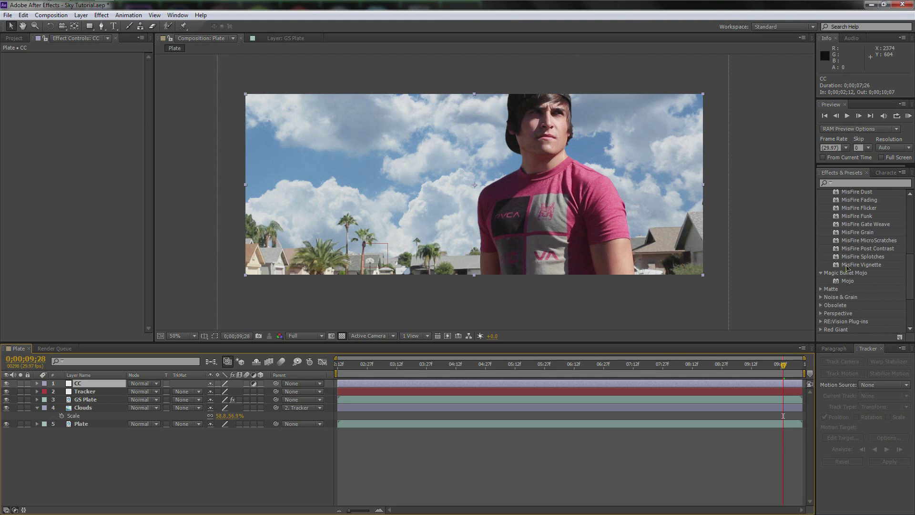
{"action": "scroll", "coordinate": [856, 233], "scroll_direction": "up", "scroll_amount": 3}
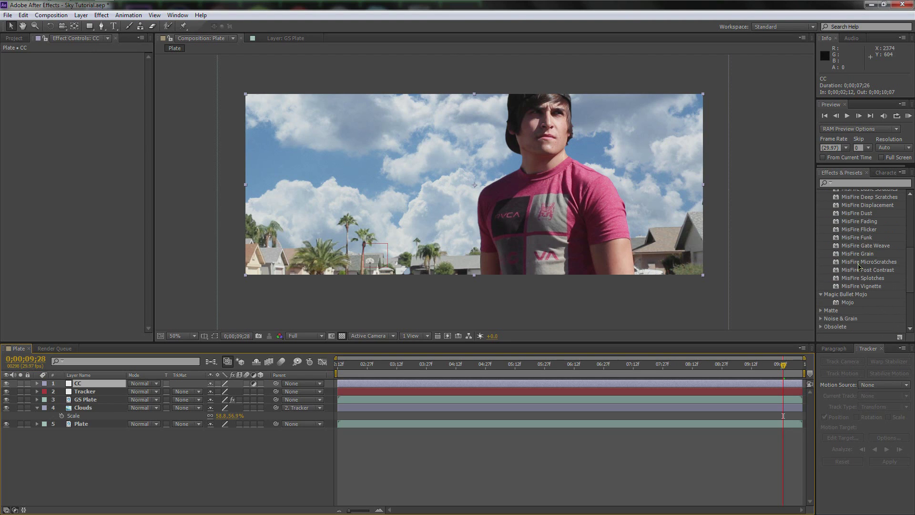
- Apply MisFire Vignette and Mojo to CC, with Mojo 15.86, Mojo Tint 32.16, more Warm It and some Bleach It
{"action": "left_click_drag", "start_coordinate": [857, 286], "coordinate": [88, 384]}
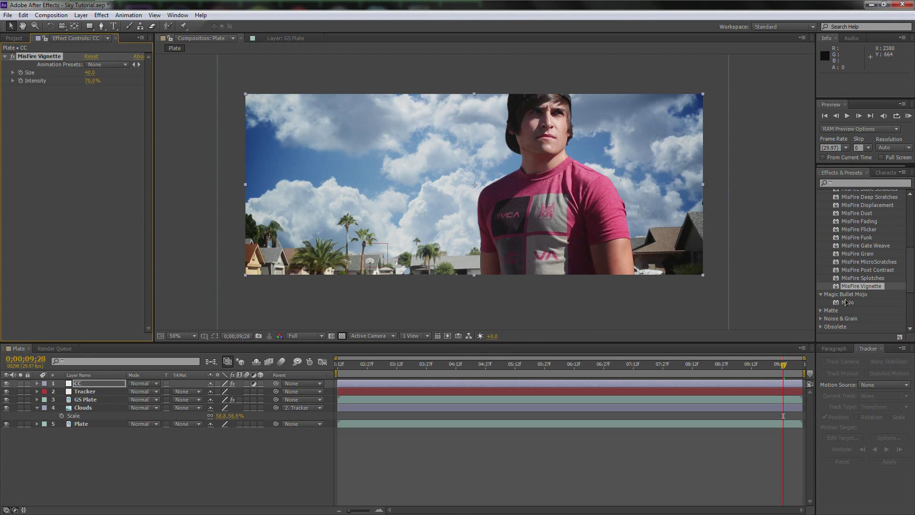
{"action": "left_click_drag", "start_coordinate": [847, 302], "coordinate": [94, 383]}
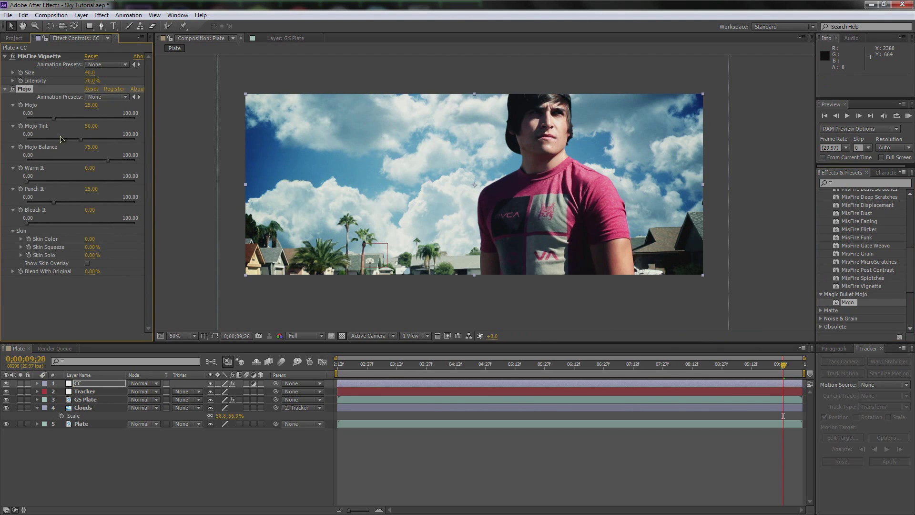
{"action": "left_click_drag", "start_coordinate": [46, 121], "coordinate": [44, 121]}
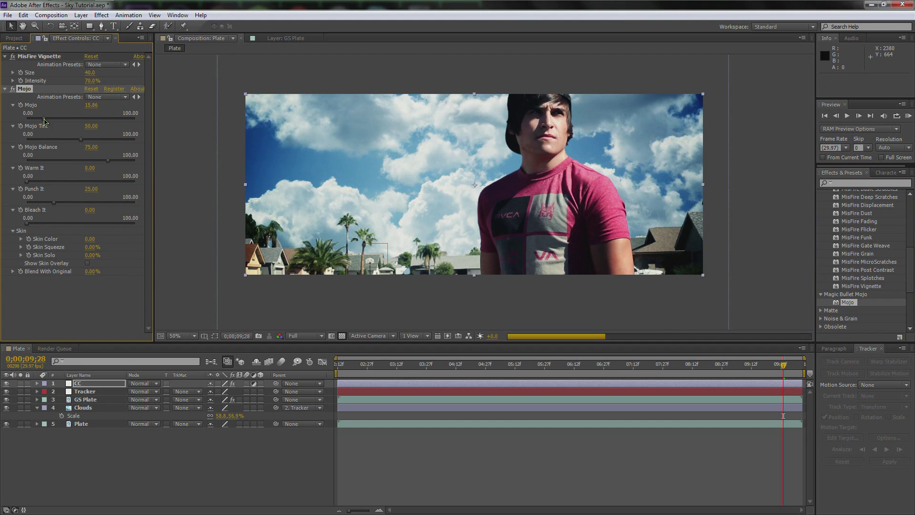
{"action": "left_click_drag", "start_coordinate": [79, 142], "coordinate": [62, 142]}
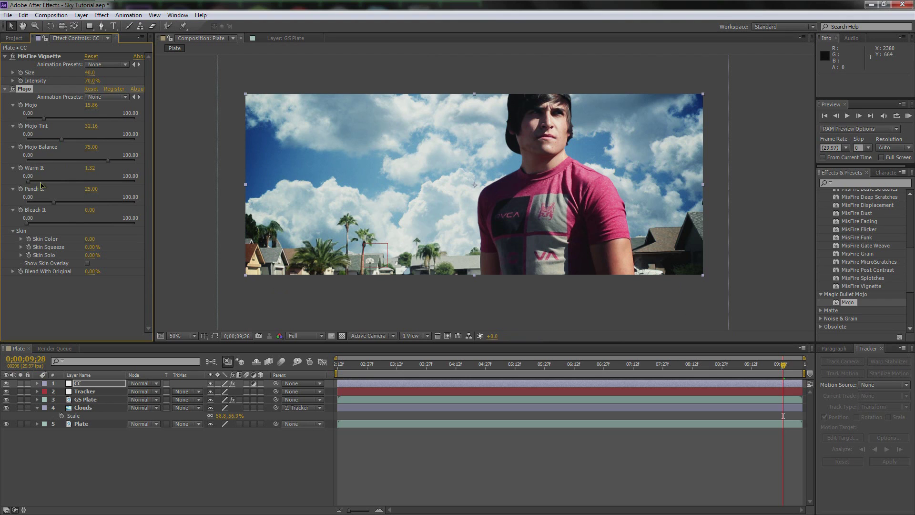
{"action": "left_click_drag", "start_coordinate": [41, 184], "coordinate": [67, 189]}
{"action": "left_click_drag", "start_coordinate": [29, 221], "coordinate": [56, 208]}
- Check the face at frame 10;04 and raise Mojo's Warm It to 41.41
{"action": "left_click", "coordinate": [687, 366]}
{"action": "left_click", "coordinate": [789, 366]}
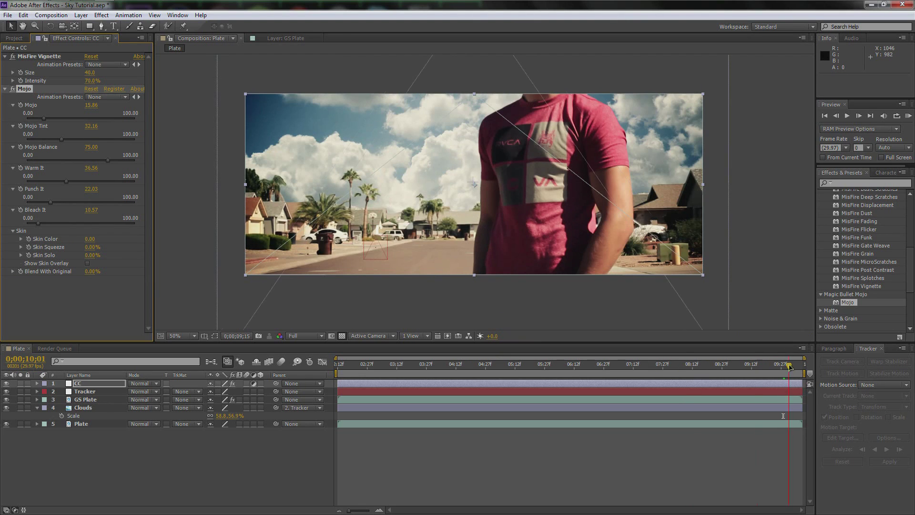
{"action": "left_click_drag", "start_coordinate": [789, 366], "coordinate": [795, 366]}
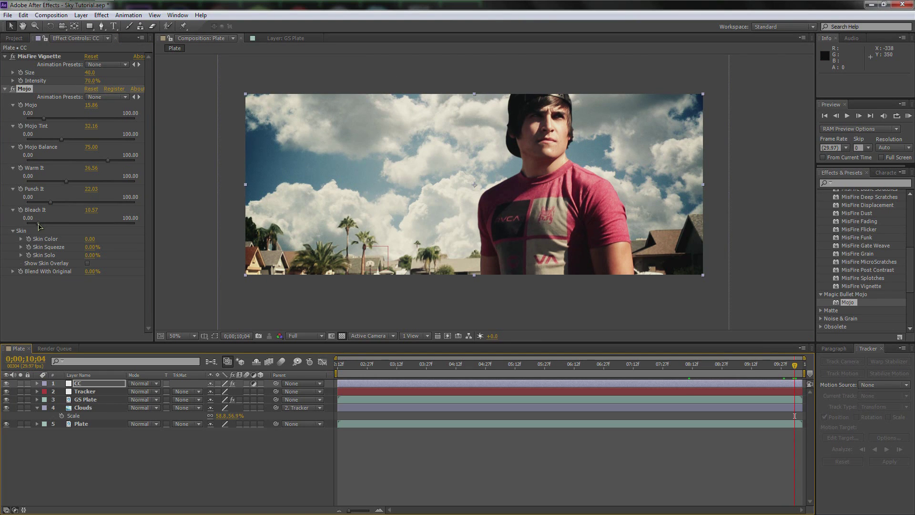
{"action": "left_click_drag", "start_coordinate": [67, 185], "coordinate": [67, 202]}
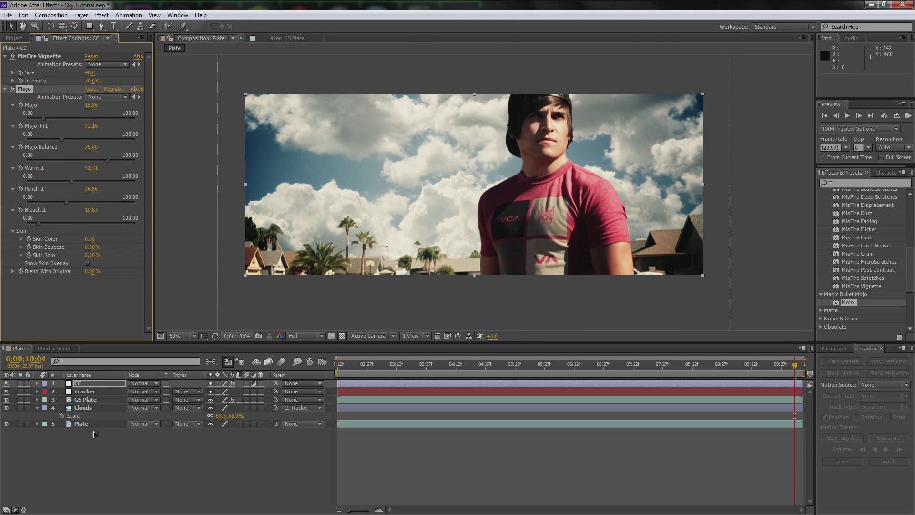
{"action": "left_click", "coordinate": [92, 383]}
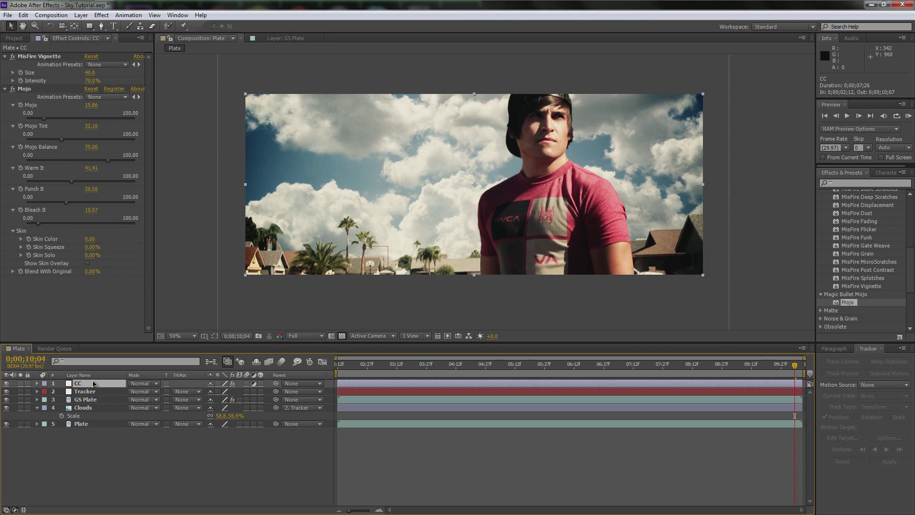
- Add Stylize > Glow to the CC layer with Glow Threshold 96.9% and Glow Radius 179.0
{"action": "left_click", "coordinate": [129, 15]}
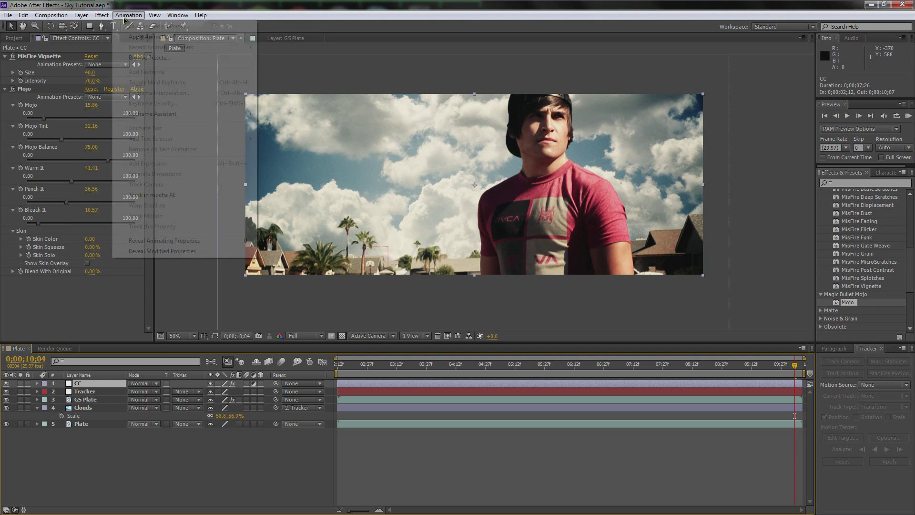
{"action": "mouse_move", "coordinate": [102, 15]}
{"action": "mouse_move", "coordinate": [133, 313]}
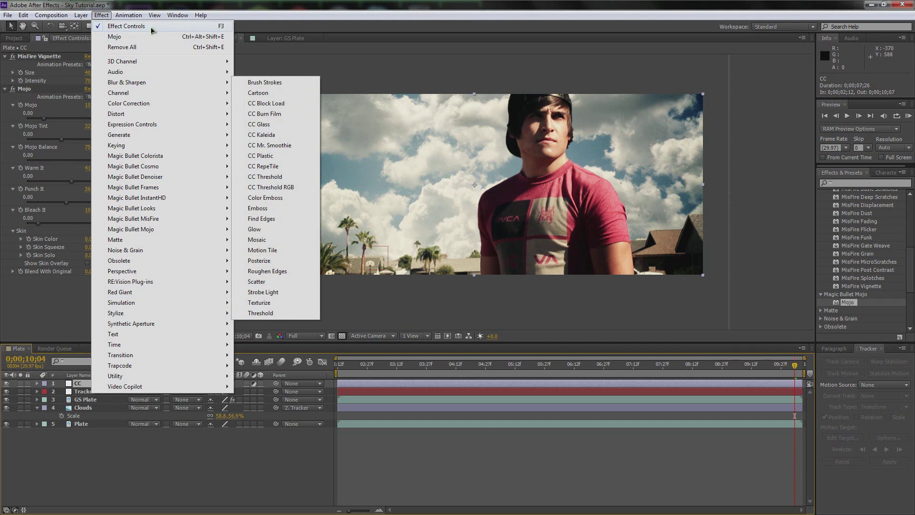
{"action": "left_click", "coordinate": [254, 229]}
{"action": "left_click_drag", "start_coordinate": [92, 220], "coordinate": [136, 223]}
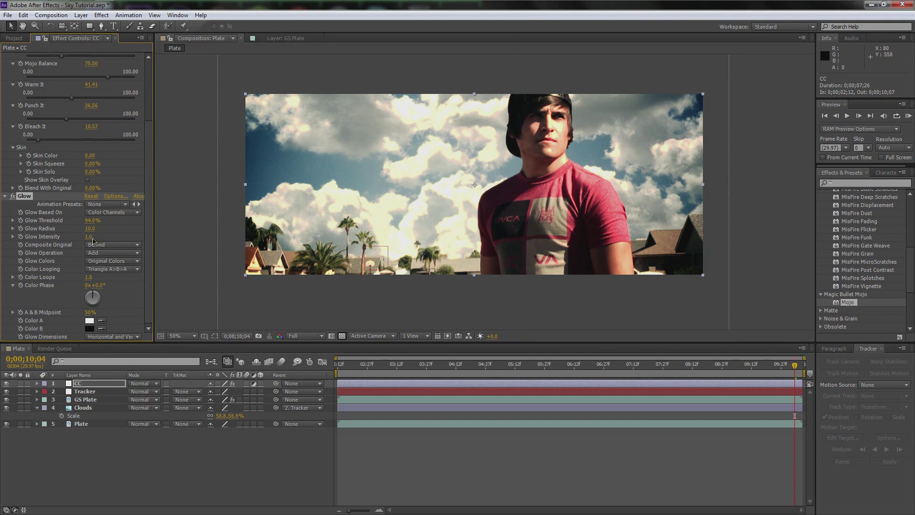
{"action": "left_click_drag", "start_coordinate": [89, 229], "coordinate": [175, 231]}
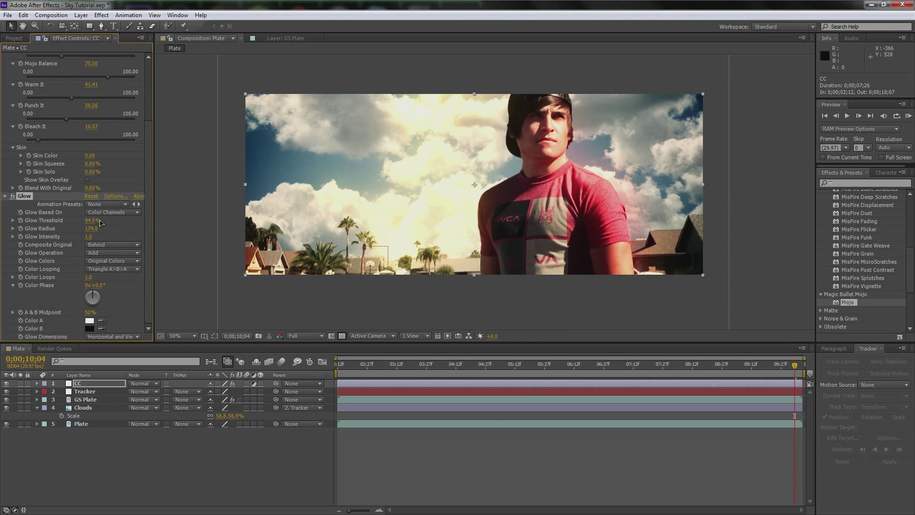
{"action": "left_click_drag", "start_coordinate": [90, 221], "coordinate": [99, 222]}
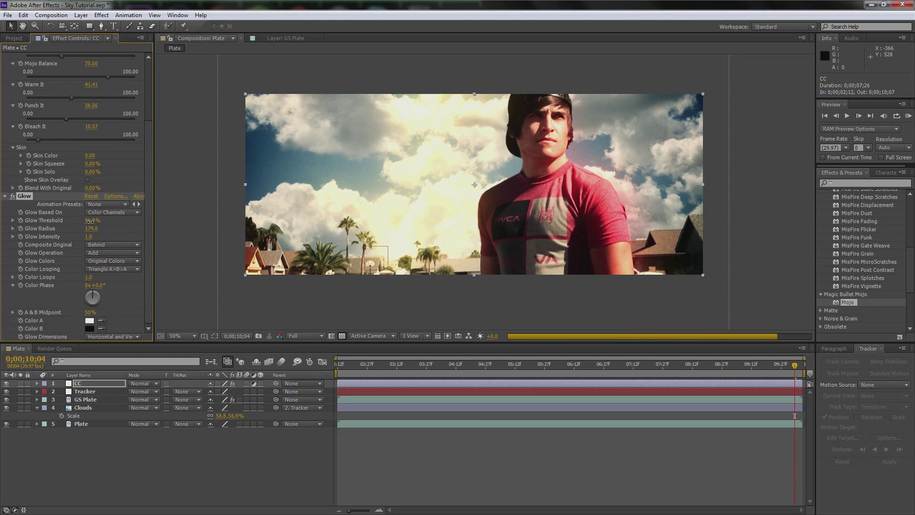
{"action": "left_click", "coordinate": [532, 367]}
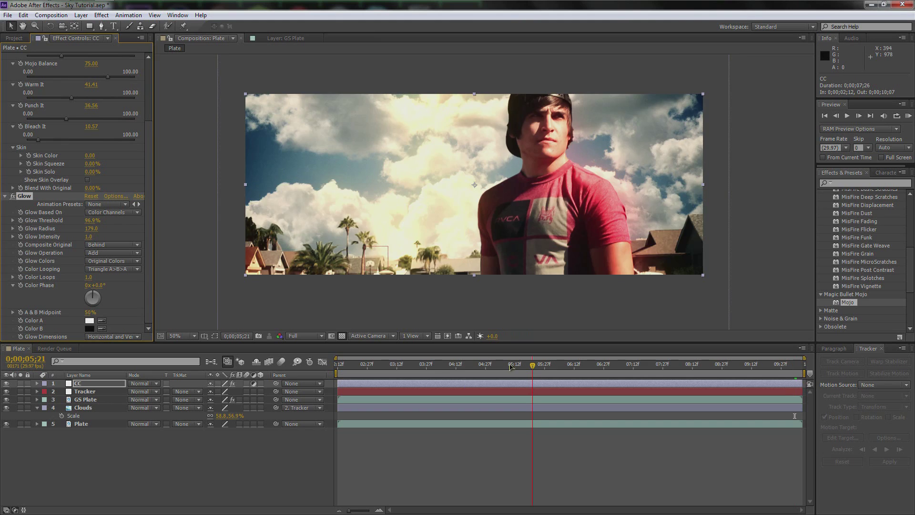
{"action": "left_click", "coordinate": [389, 367]}
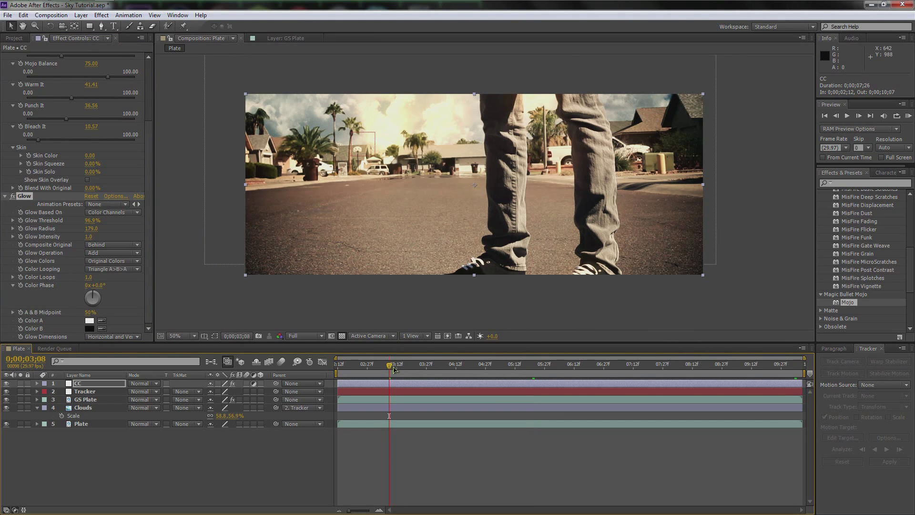
{"action": "left_click", "coordinate": [357, 367]}
{"action": "left_click_drag", "start_coordinate": [351, 370], "coordinate": [805, 365]}
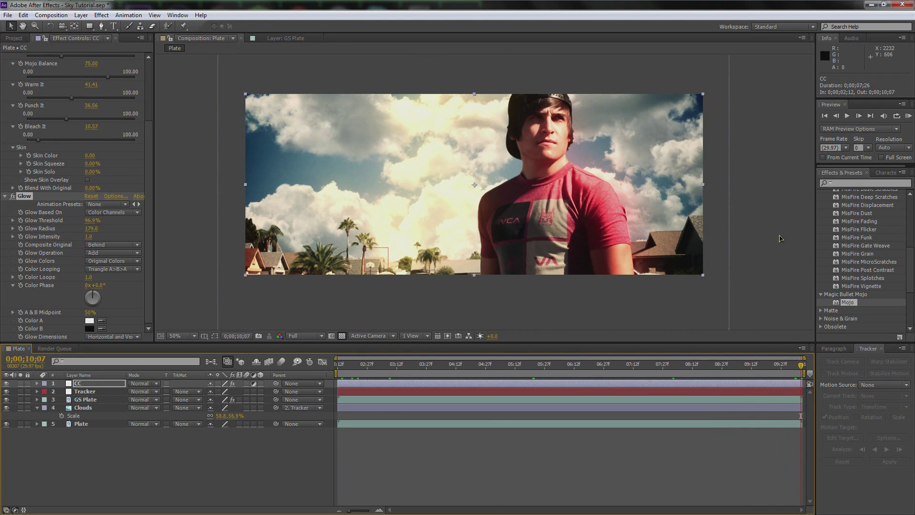